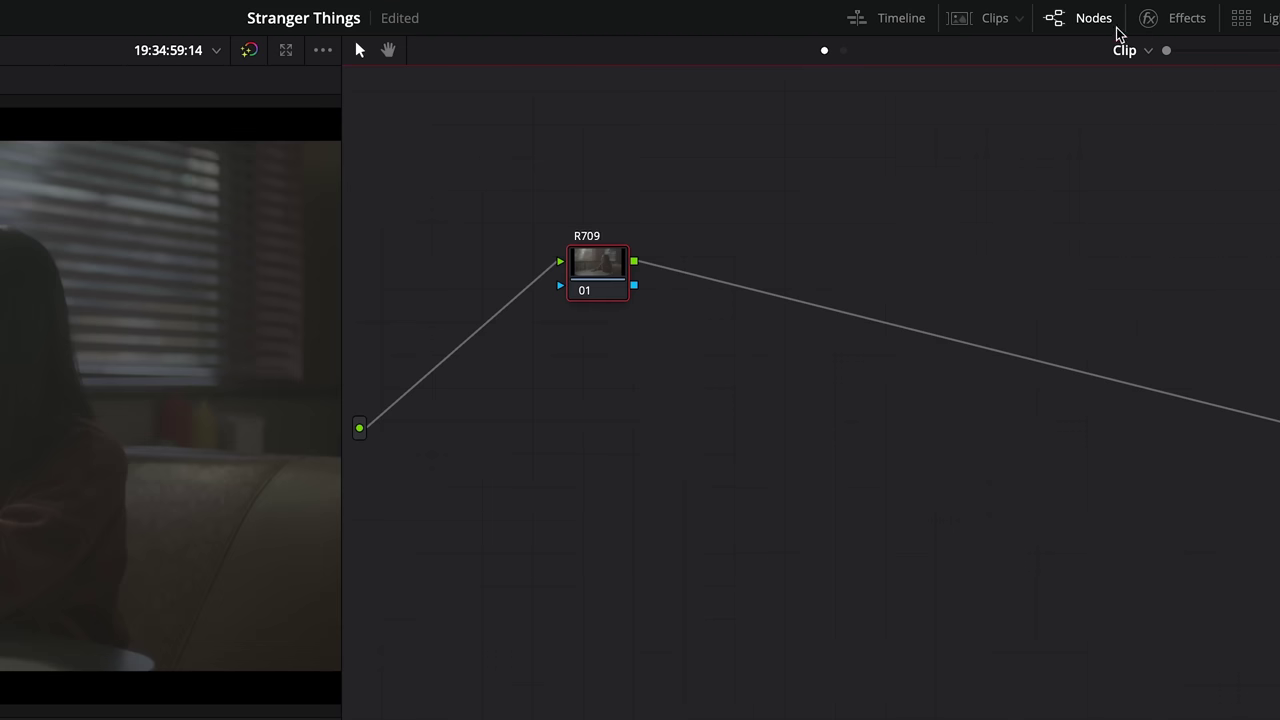
# - Apply the Color Space Transform effect to the R709 node and set its input color space to REDWideGamutRGB
pyautogui.click(1150, 18)
pyautogui.moveTo(1040, 540); pyautogui.dragTo(537, 270)
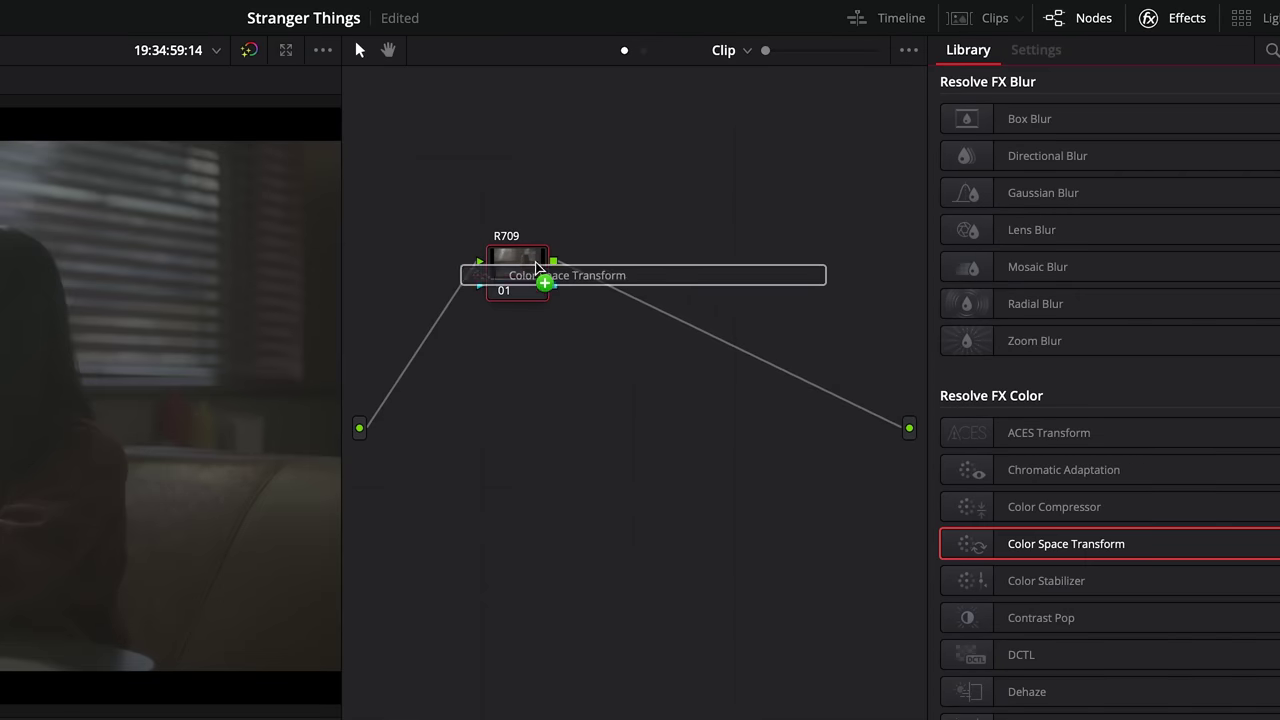
pyautogui.click(1093, 139)
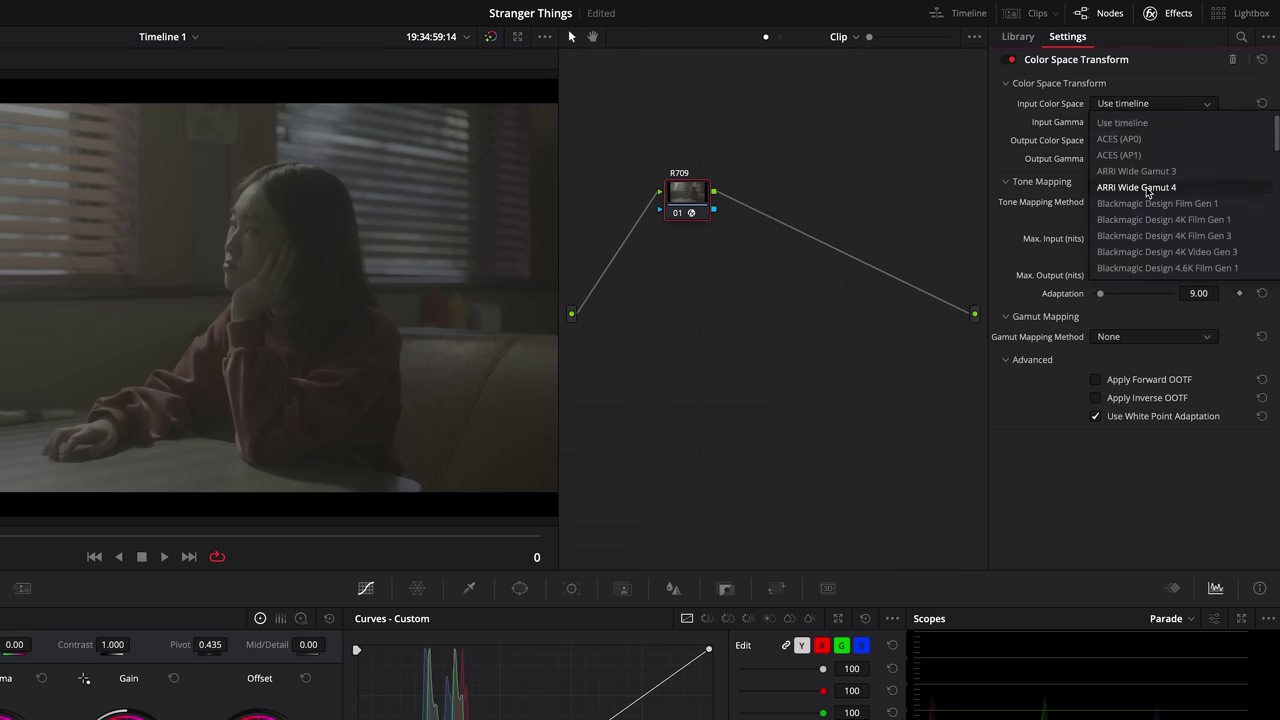
pyautogui.scroll(-10, 1147, 192)
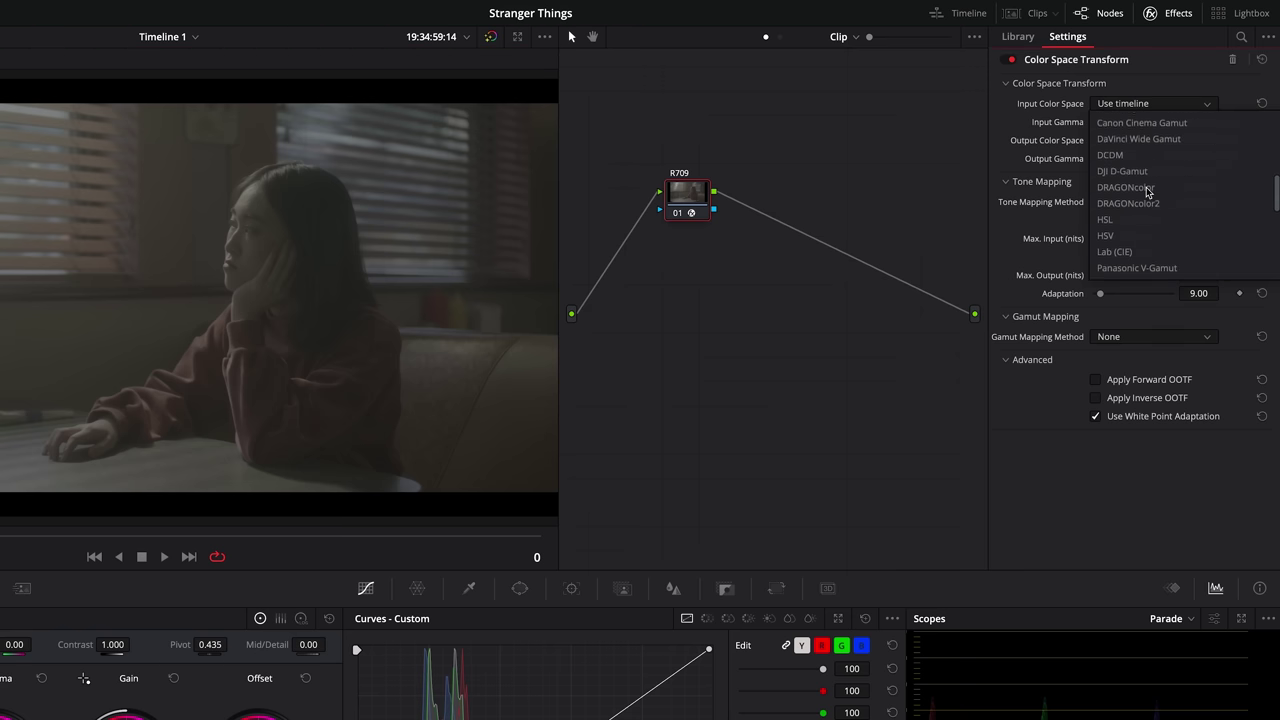
pyautogui.click(1147, 135)
# - Set the Color Space Transform's input gamma to RED Log3G10
pyautogui.click(1147, 123)
pyautogui.scroll(-8, 1180, 221)
pyautogui.scroll(-4, 1180, 221)
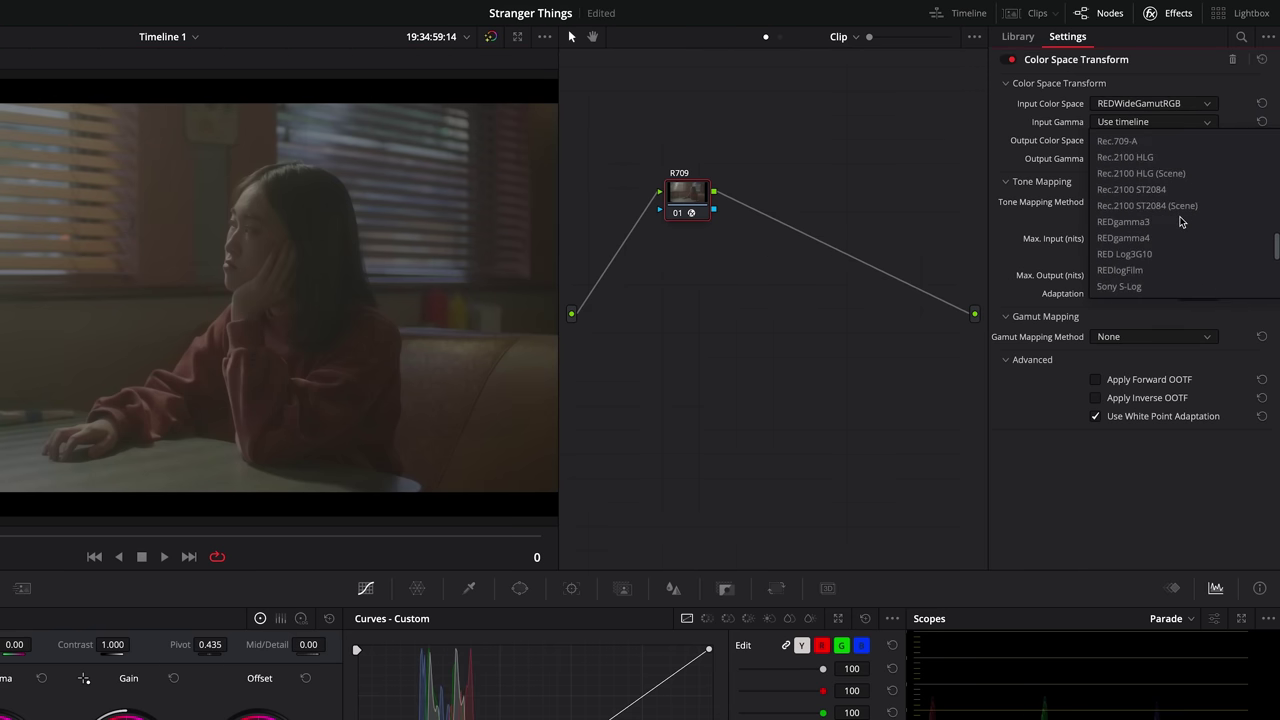
pyautogui.click(1182, 222)
# - Set the Color Space Transform's output color space to Rec.709 and its output gamma to Gamma 2.4
pyautogui.click(1150, 140)
pyautogui.scroll(-5, 1184, 275)
pyautogui.scroll(-2, 1184, 275)
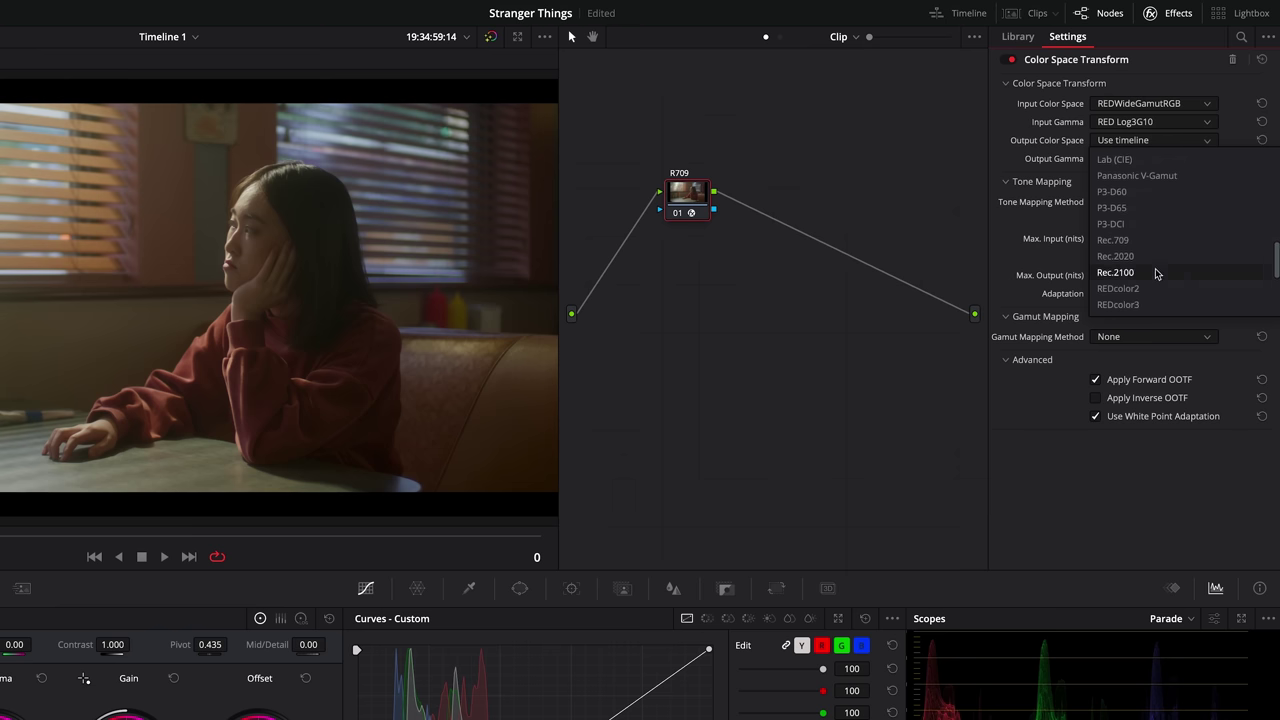
pyautogui.click(1180, 243)
pyautogui.click(1150, 158)
pyautogui.scroll(-1, 1180, 260)
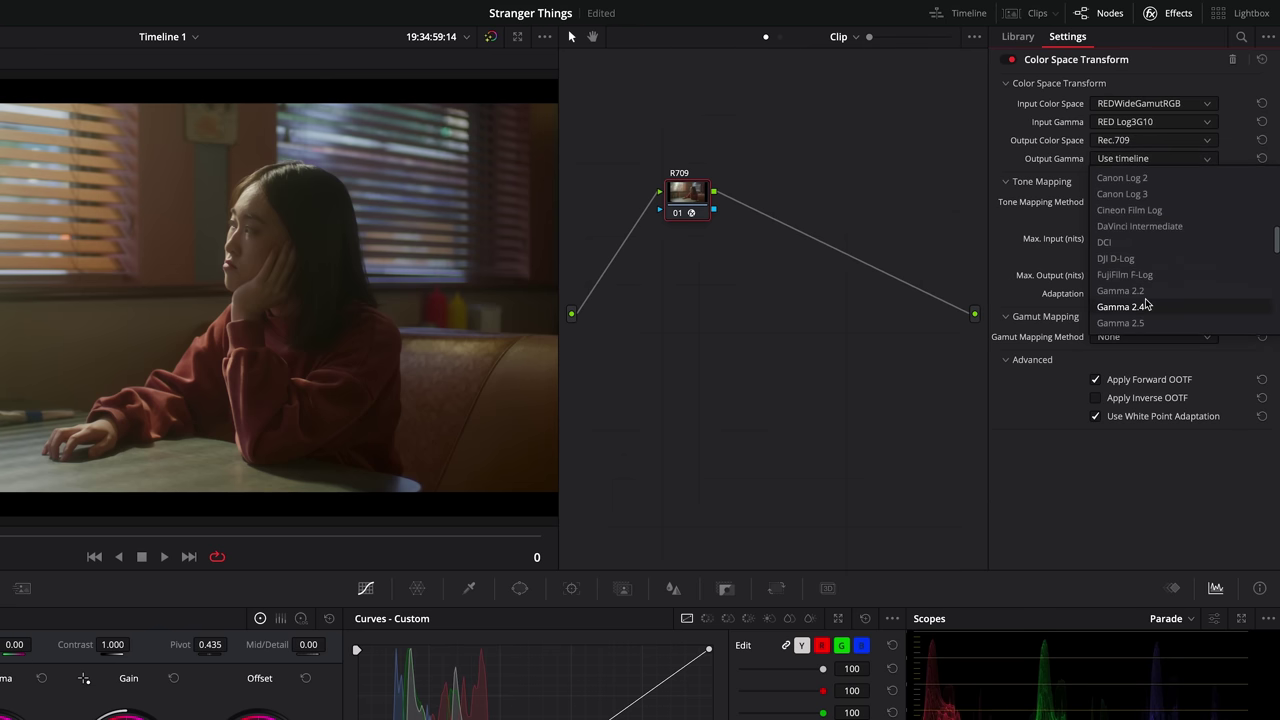
pyautogui.click(1147, 306)
pyautogui.click(1152, 13)
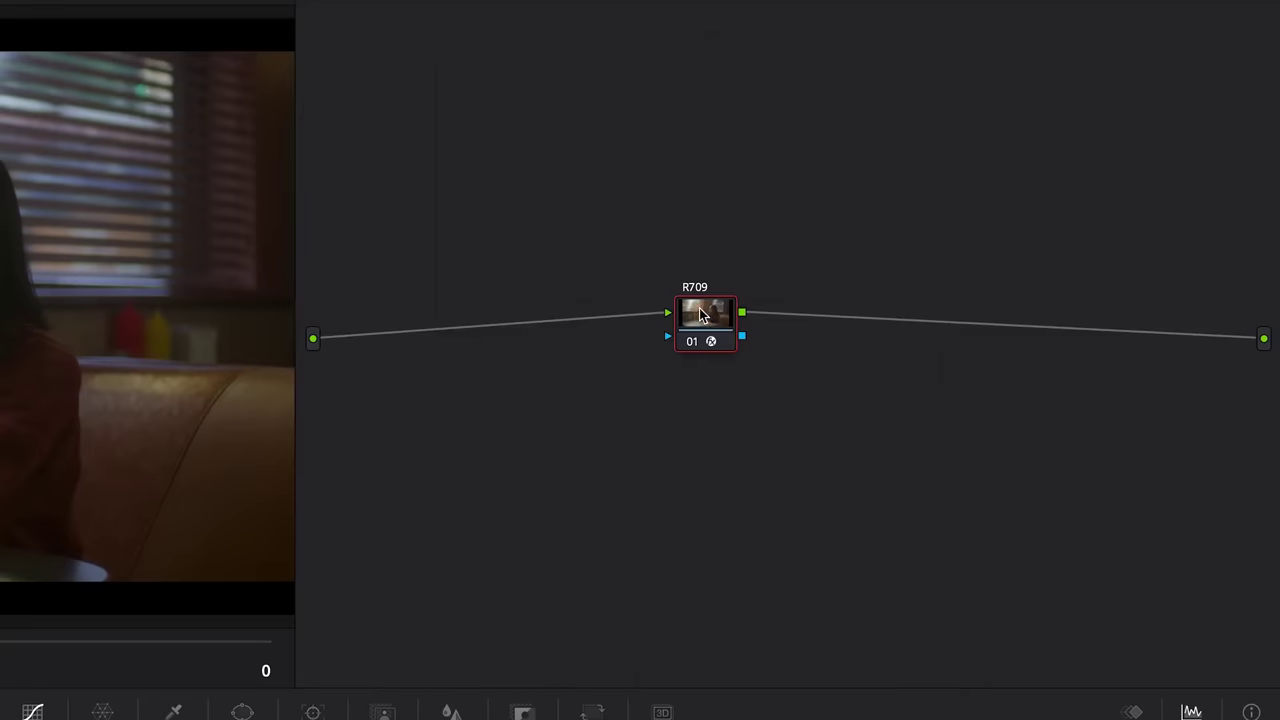
# - Move the R709 node toward the graph output and insert a serial node before it, placed near the source
pyautogui.moveTo(699, 308); pyautogui.dragTo(946, 374)
pyautogui.hotkey('shift', 's')
pyautogui.moveTo(937, 458); pyautogui.dragTo(752, 322)
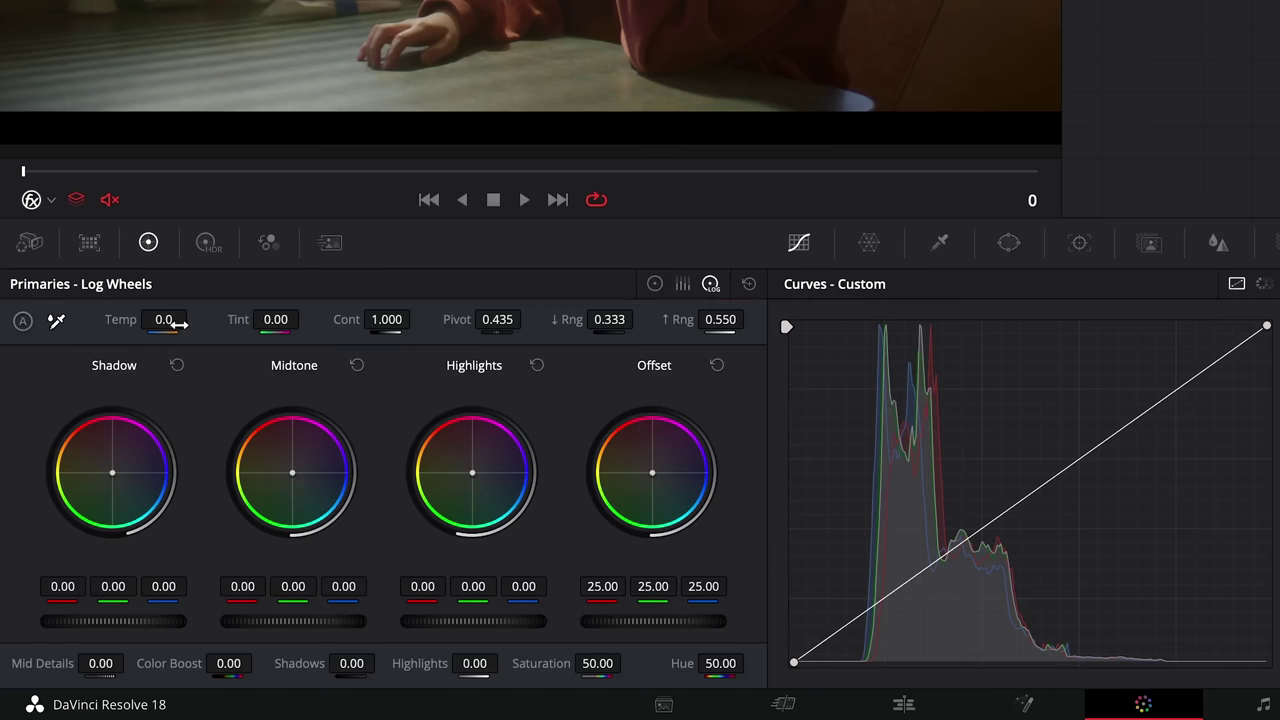
# - Set the Primary node's temperature to -50, tint to -10, saturation to 55 and color boost to 5
pyautogui.moveTo(178, 324); pyautogui.dragTo(192, 319)
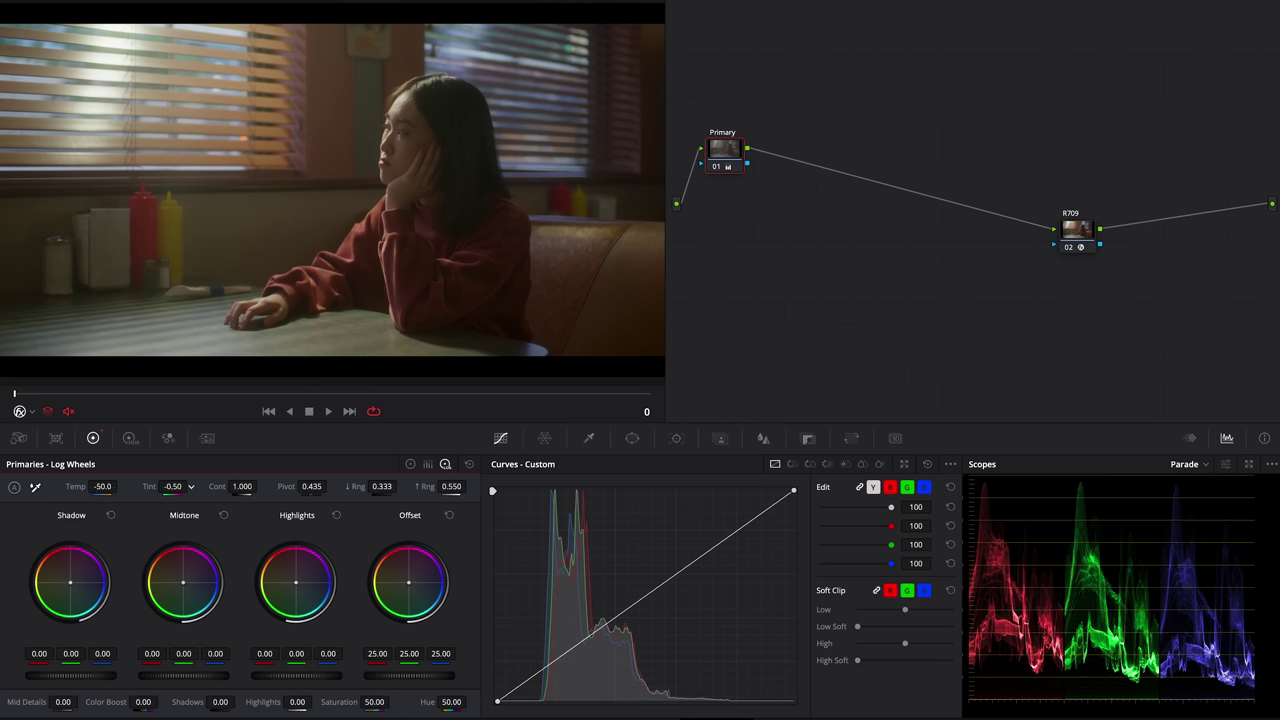
pyautogui.moveTo(173, 487); pyautogui.dragTo(158, 487)
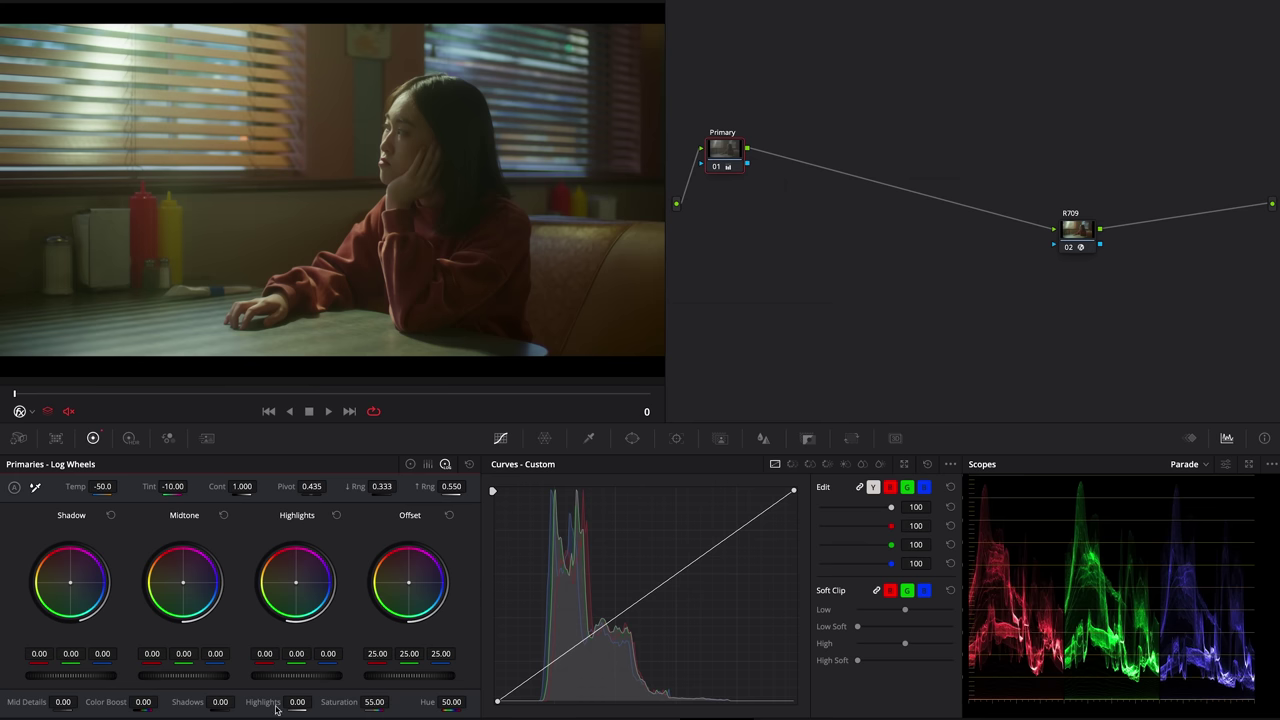
pyautogui.press('Return')
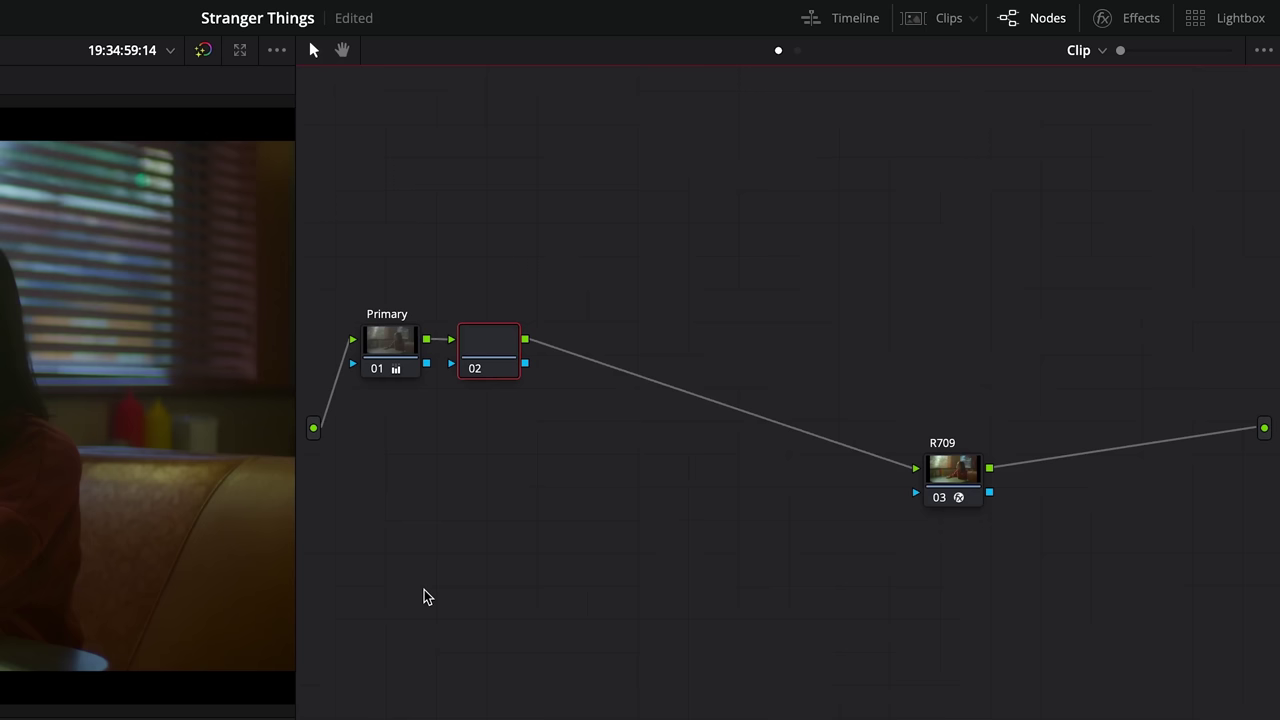
# - Add a layer node below node 02 and apply a Color Compressor to node 02 (Clr comp) with Compress Luminance at about 0.202
pyautogui.hotkey('alt', 'l')
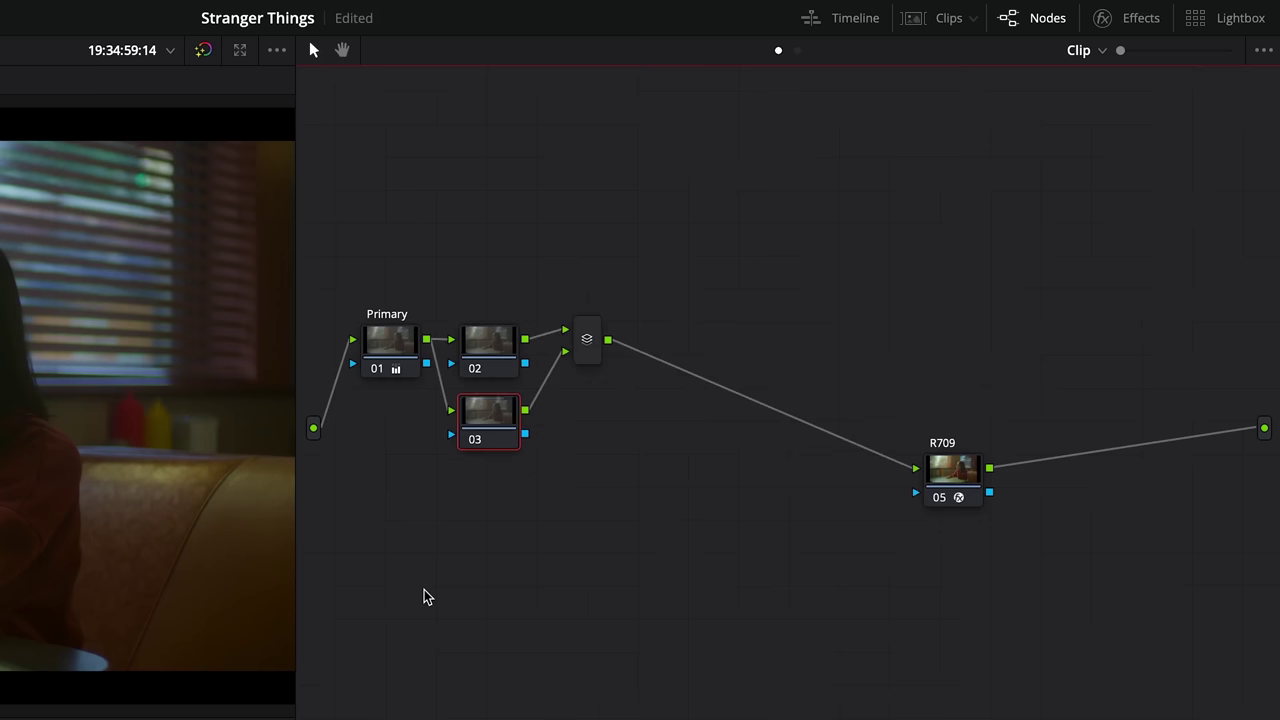
pyautogui.click(503, 357)
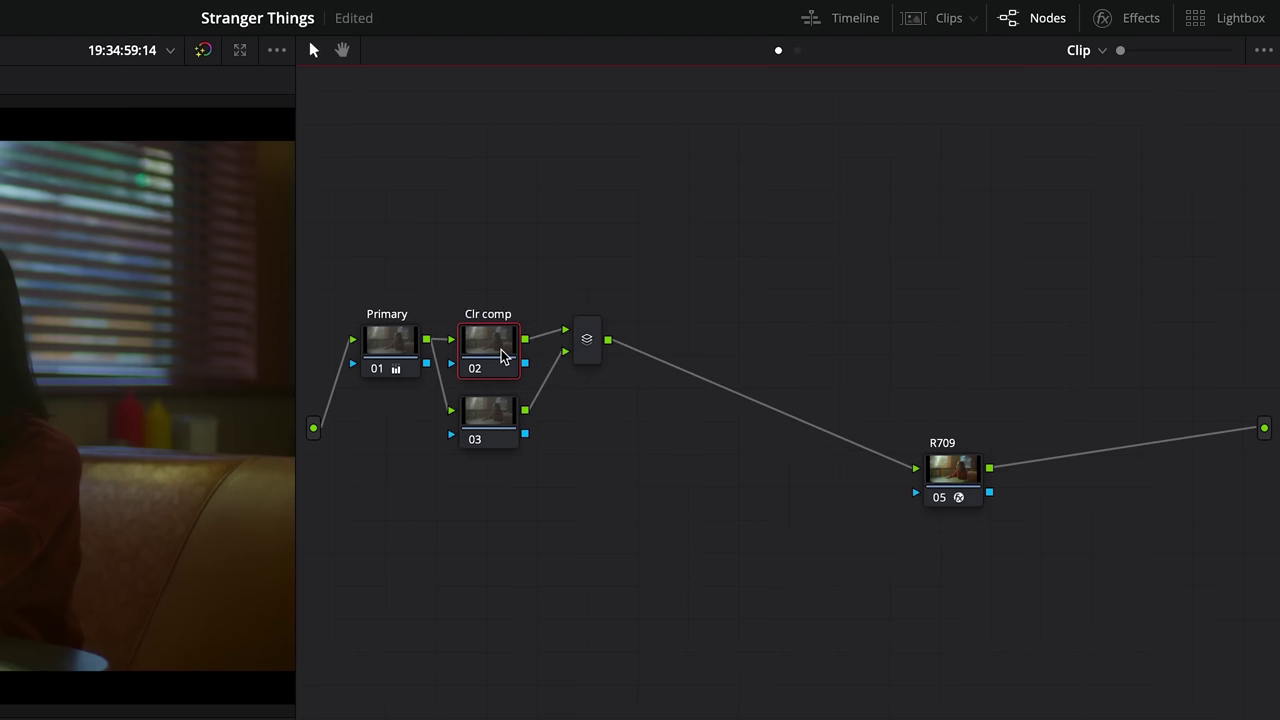
pyautogui.click(1130, 18)
pyautogui.moveTo(1074, 506); pyautogui.dragTo(487, 342)
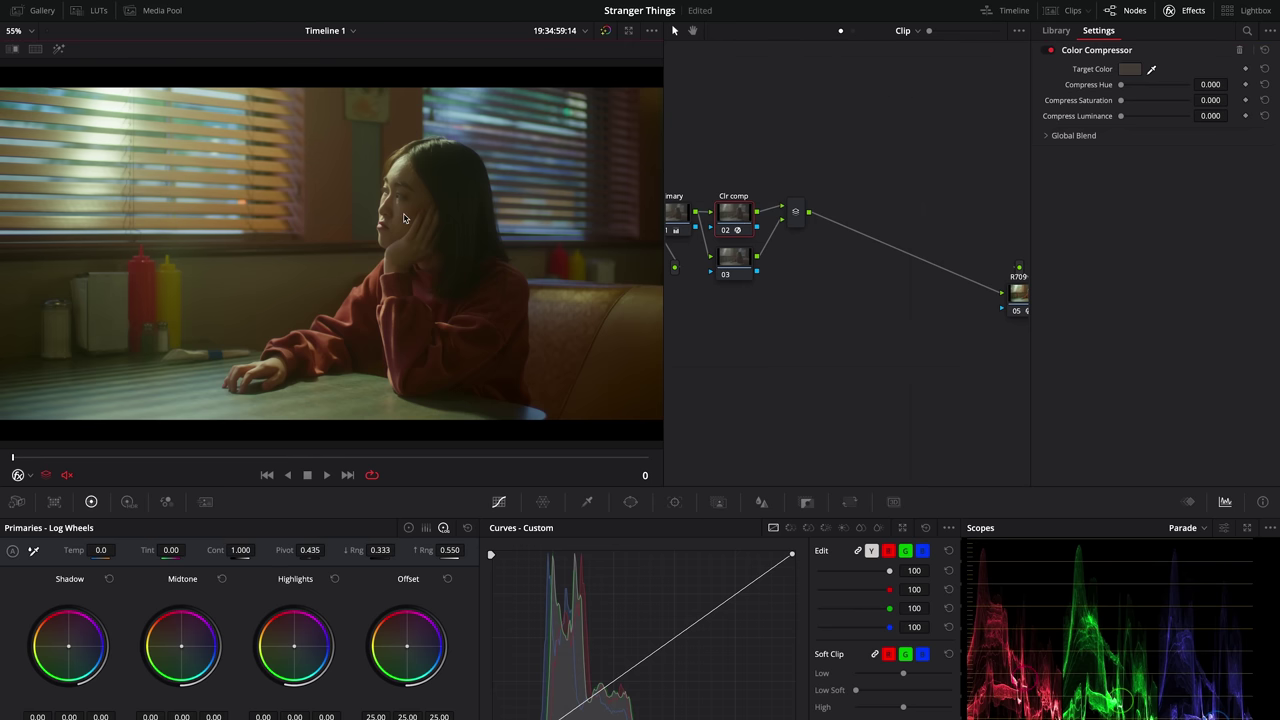
pyautogui.moveTo(1120, 116); pyautogui.dragTo(1135, 119)
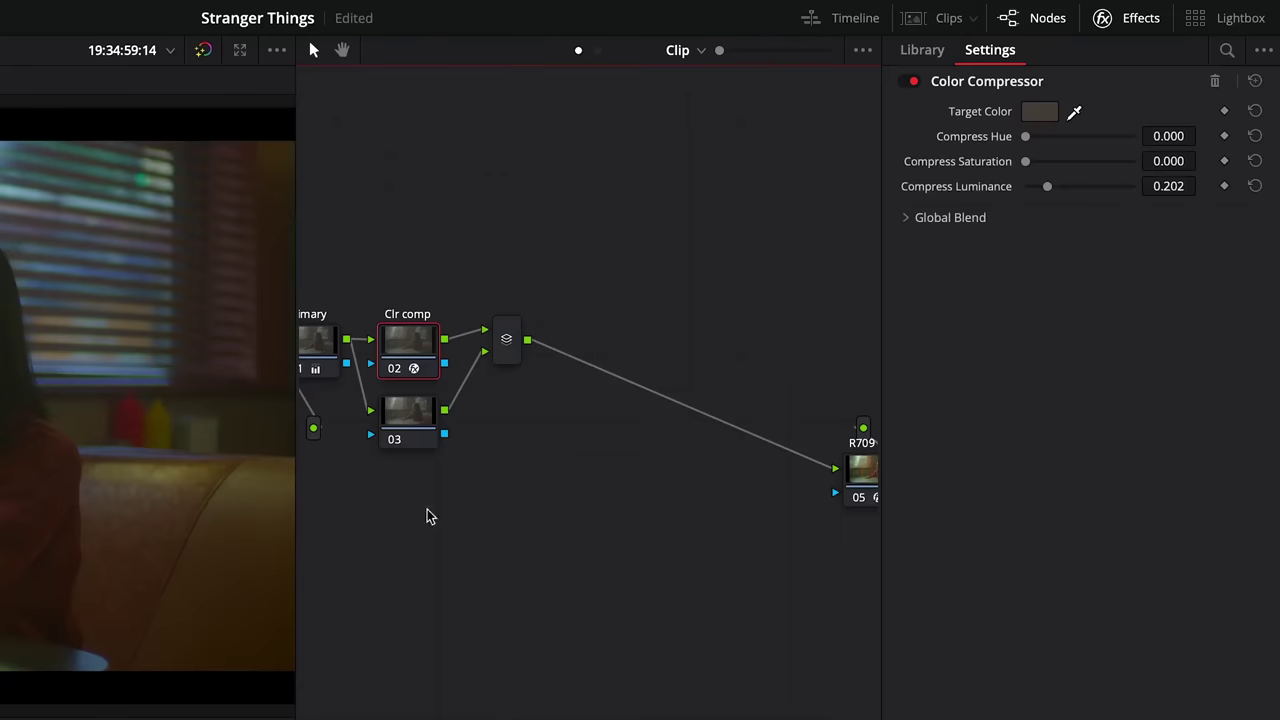
# - Label node 03 for contrast and apply the Contrast Pop effect to it with a slightly raised Detail Amount
pyautogui.click(406, 443)
pyautogui.write('Contrast ...')
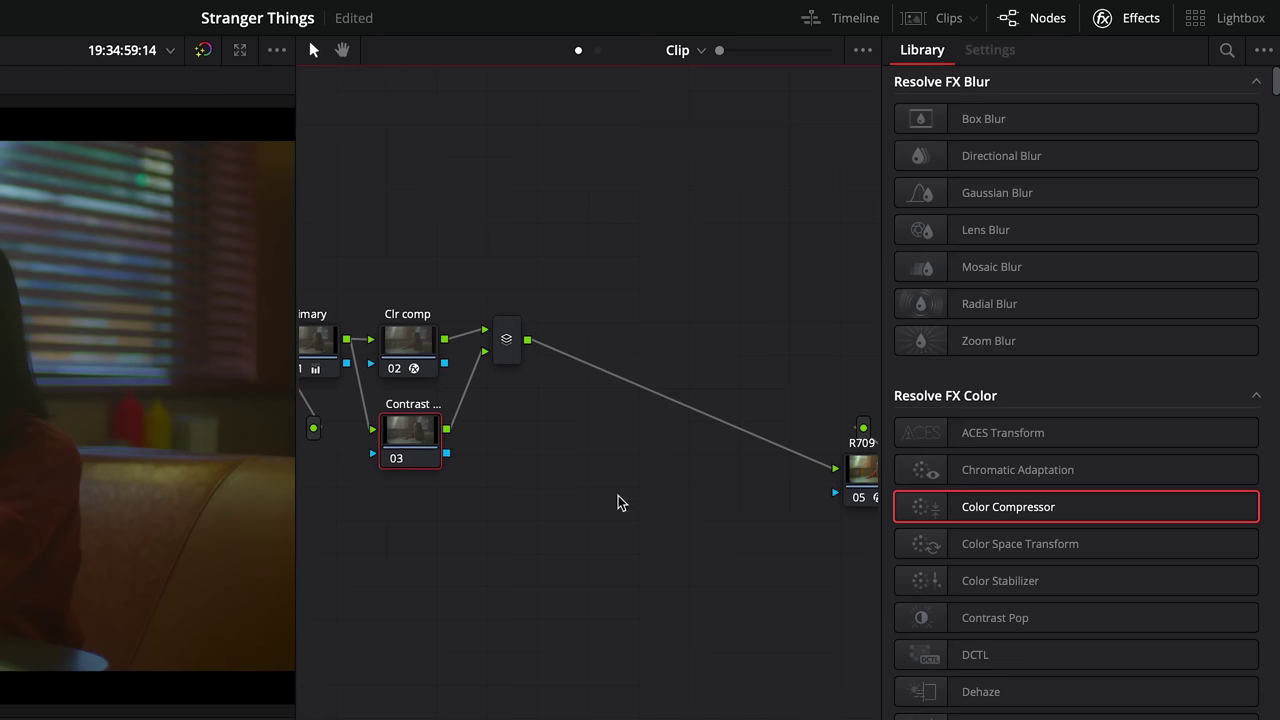
pyautogui.moveTo(995, 617); pyautogui.dragTo(410, 435)
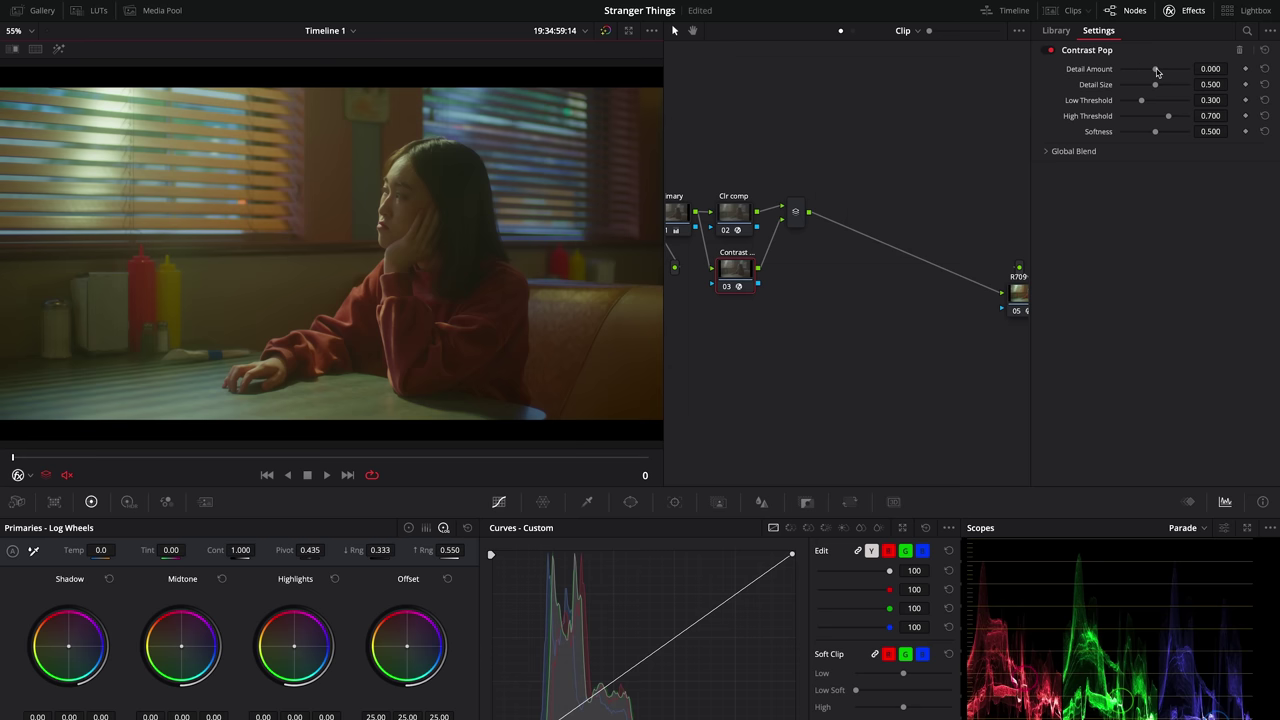
pyautogui.moveTo(1156, 69); pyautogui.dragTo(1163, 70)
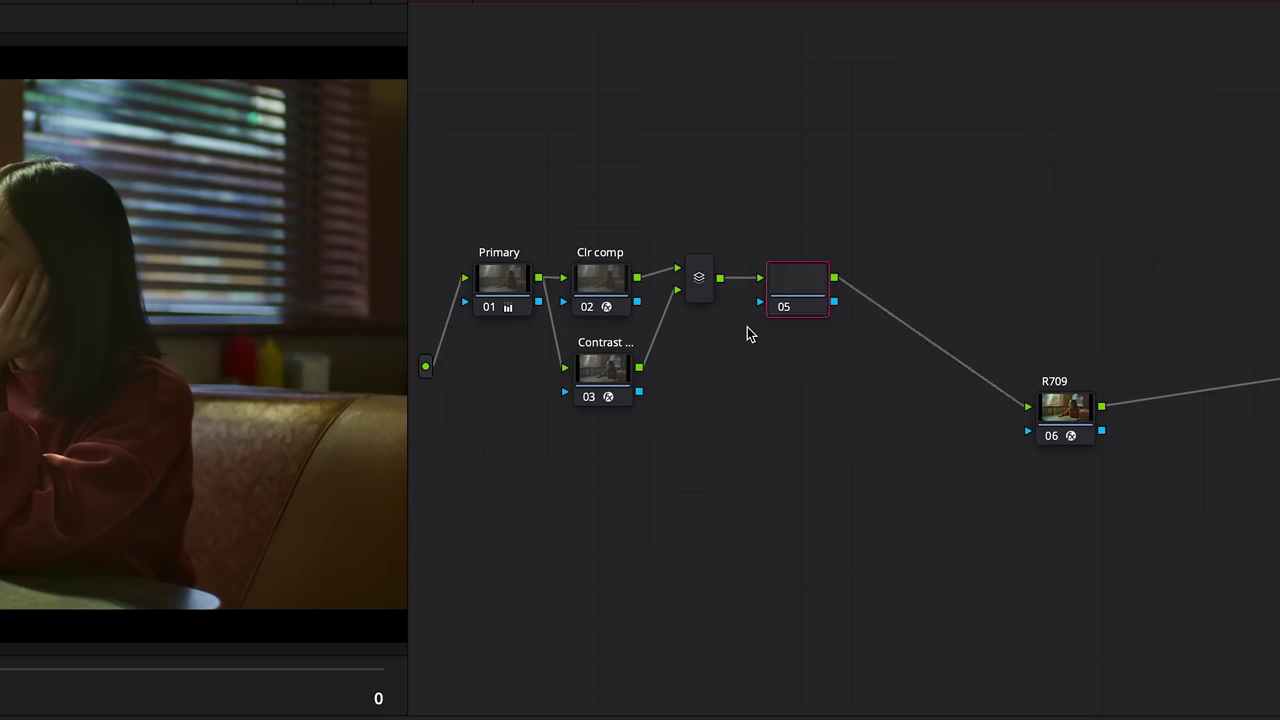
# - Add a layer node below node 05 and qualify node 05 by hue with center 30.5, width 33.7, soft 5.0 and a raised pre-filter
pyautogui.hotkey('alt', 'p')
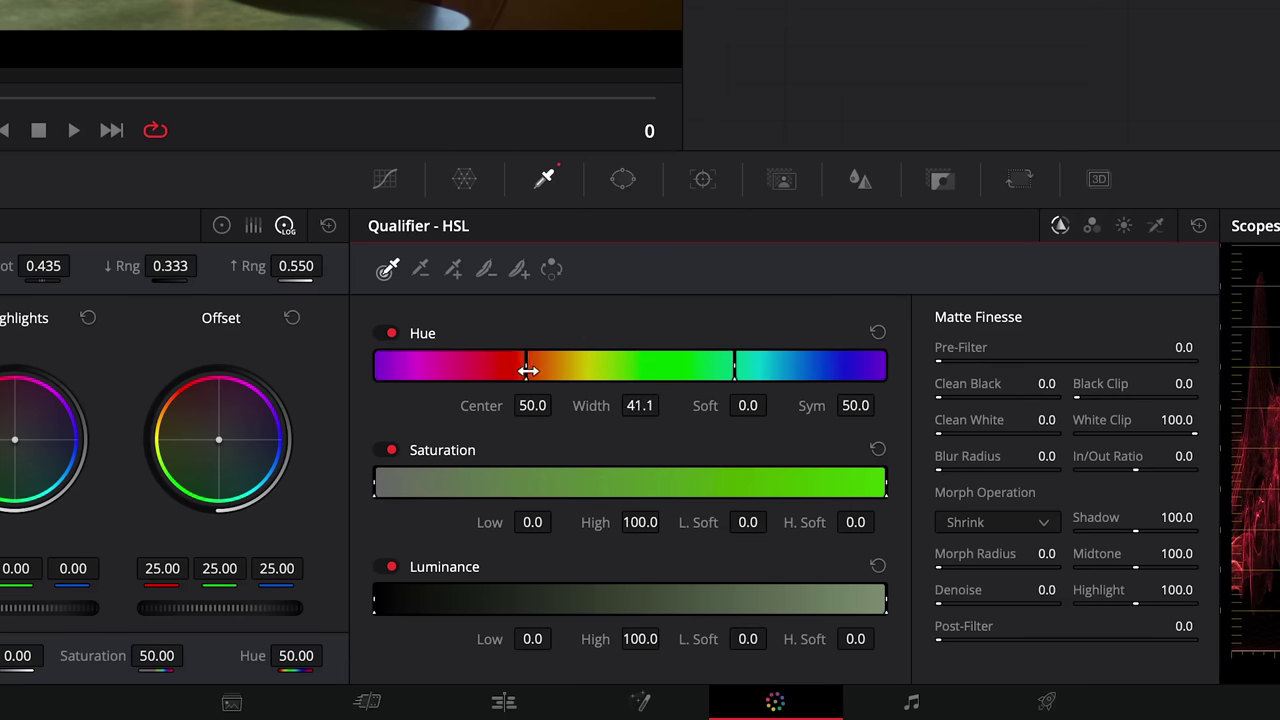
pyautogui.moveTo(528, 371); pyautogui.dragTo(547, 371)
pyautogui.moveTo(595, 371); pyautogui.dragTo(499, 391)
pyautogui.moveTo(748, 405); pyautogui.dragTo(774, 404)
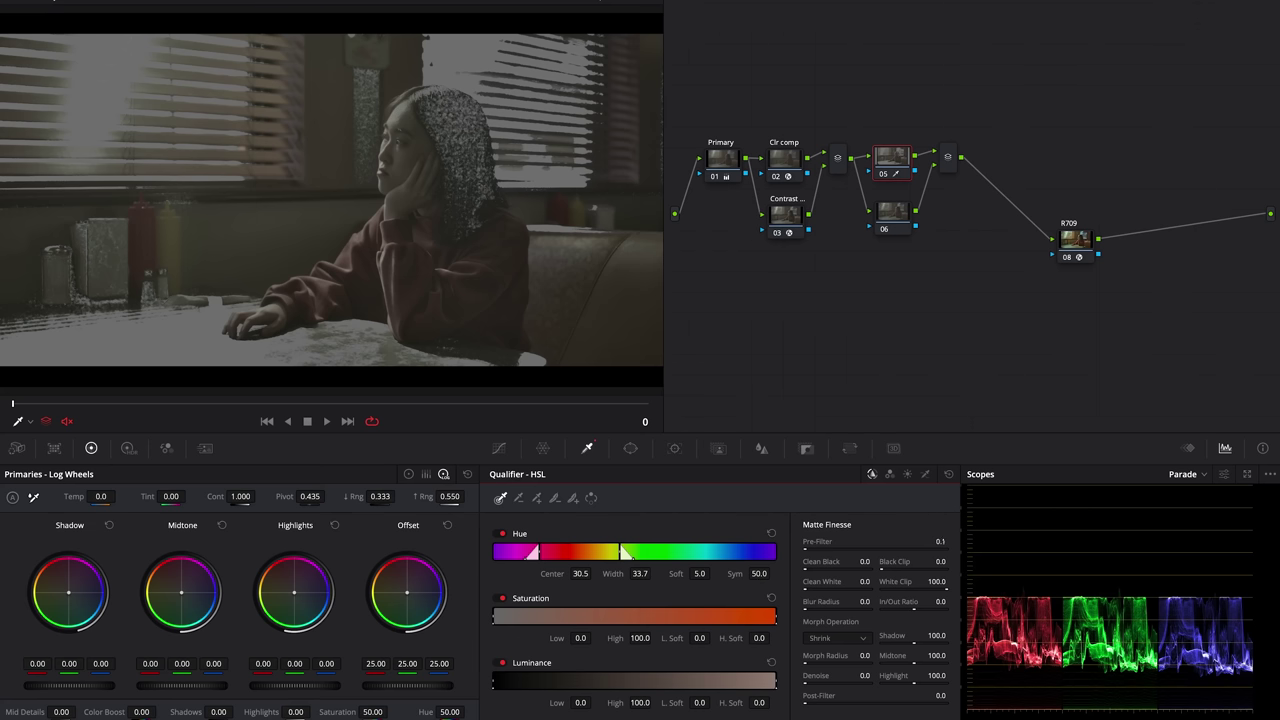
pyautogui.moveTo(939, 542); pyautogui.dragTo(960, 542)
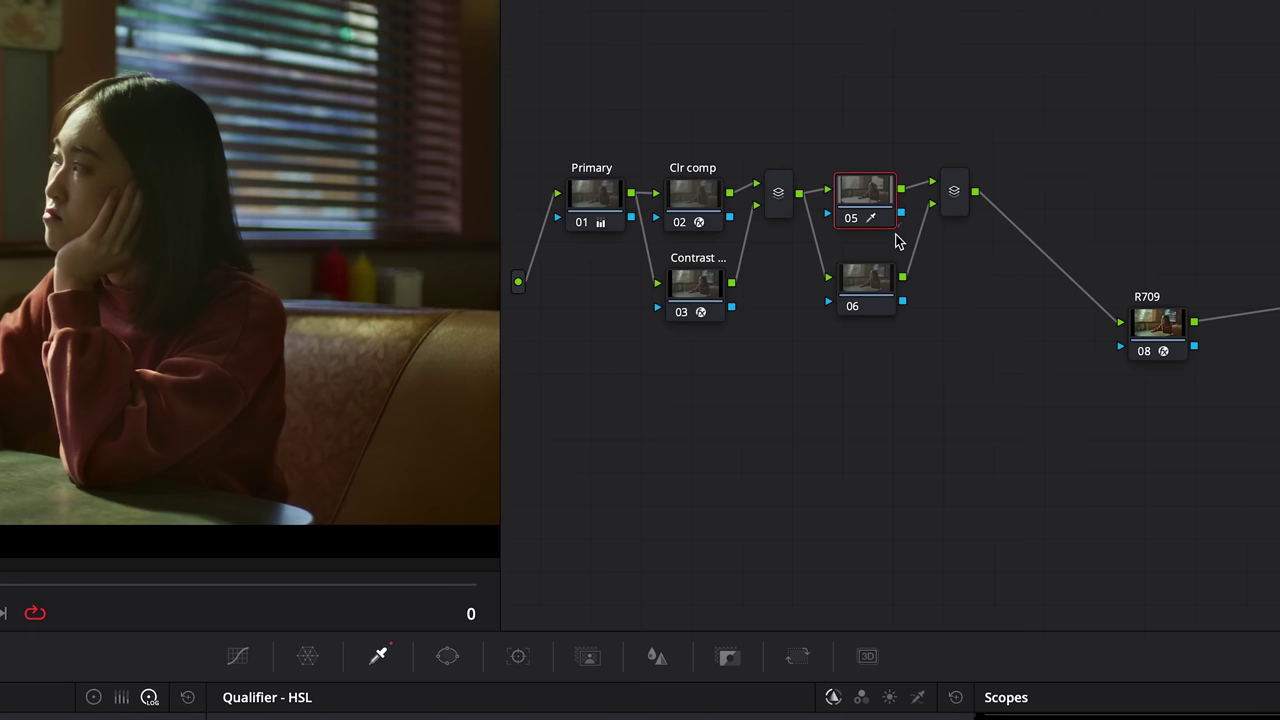
# - Use node 05's key as the mask input of node 06 and invert that key input
pyautogui.click(857, 284)
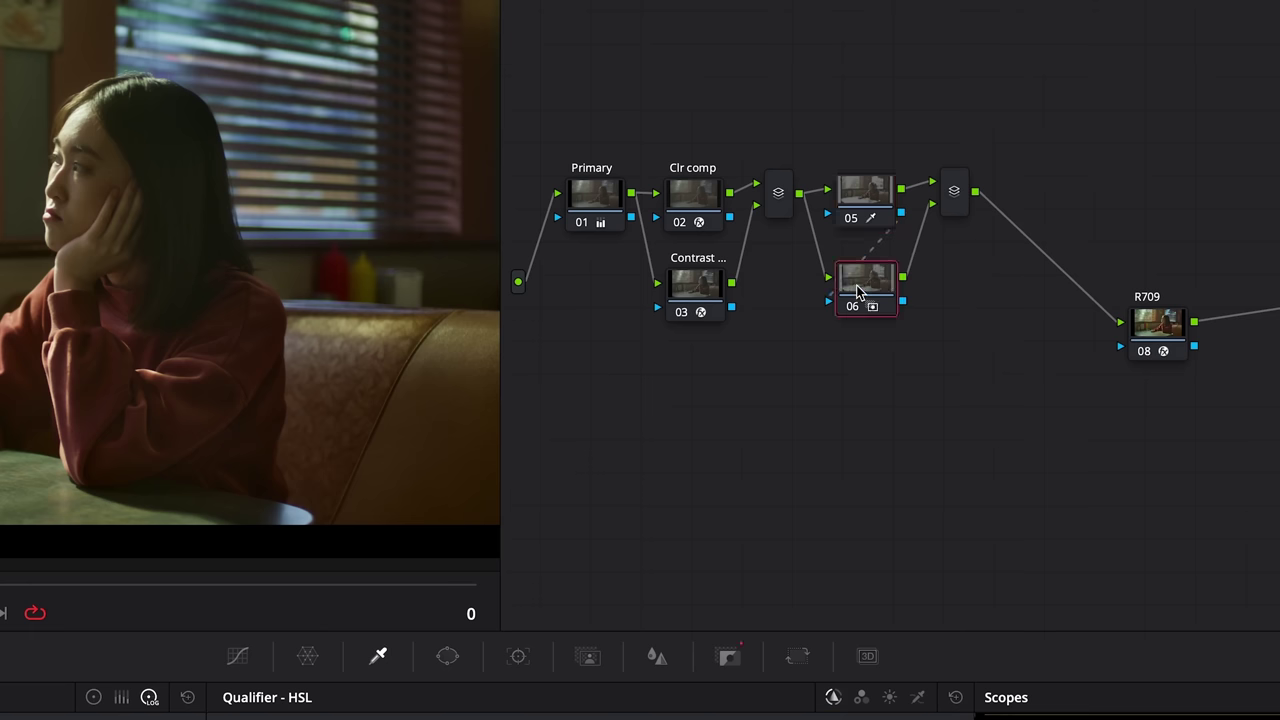
pyautogui.click(734, 657)
pyautogui.click(1171, 323)
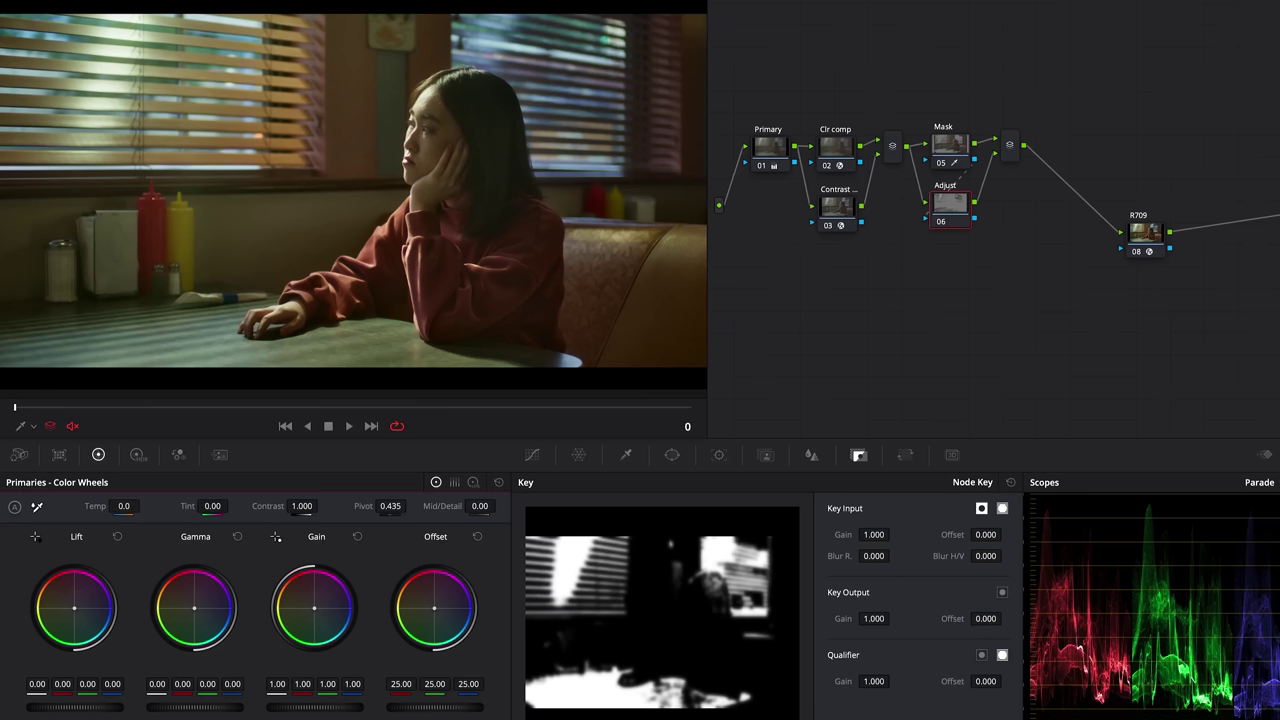
# - Push the Adjust node's gain toward teal (red 0.92, green 1.02, blue 1.04) and set its key output gain to 0.5
pyautogui.moveTo(314, 608); pyautogui.dragTo(315, 609)
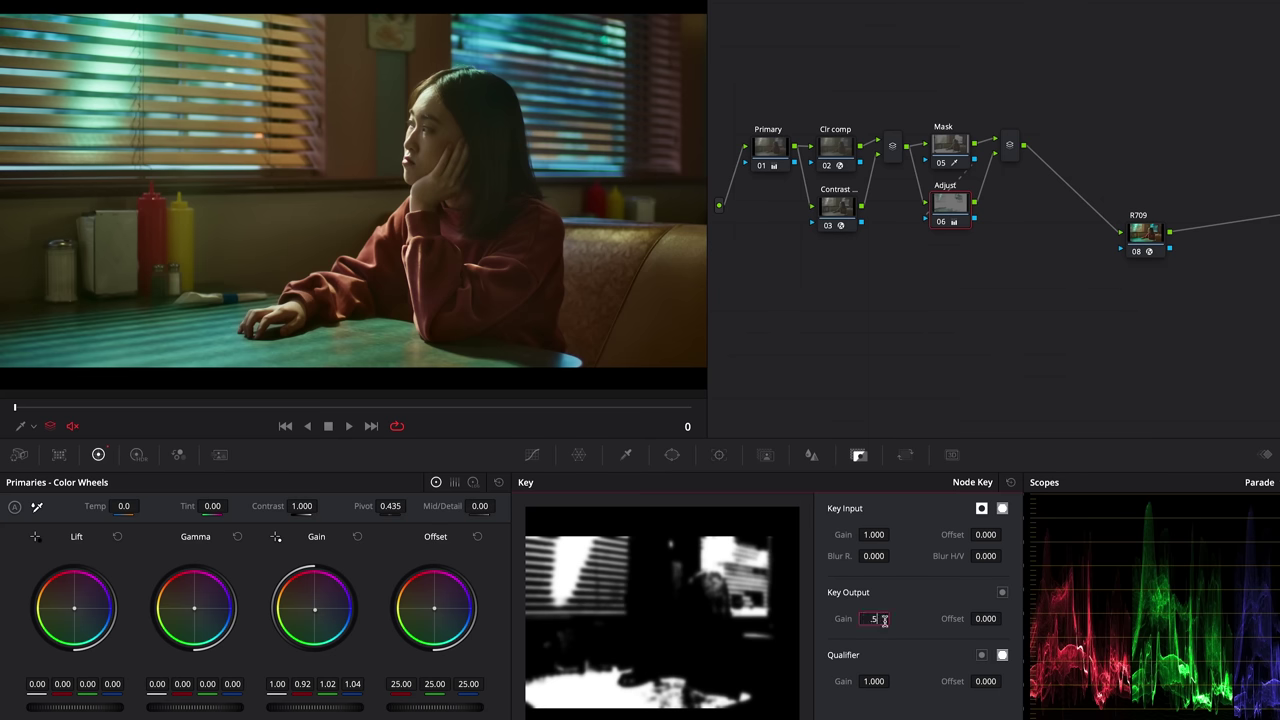
pyautogui.press('Return')
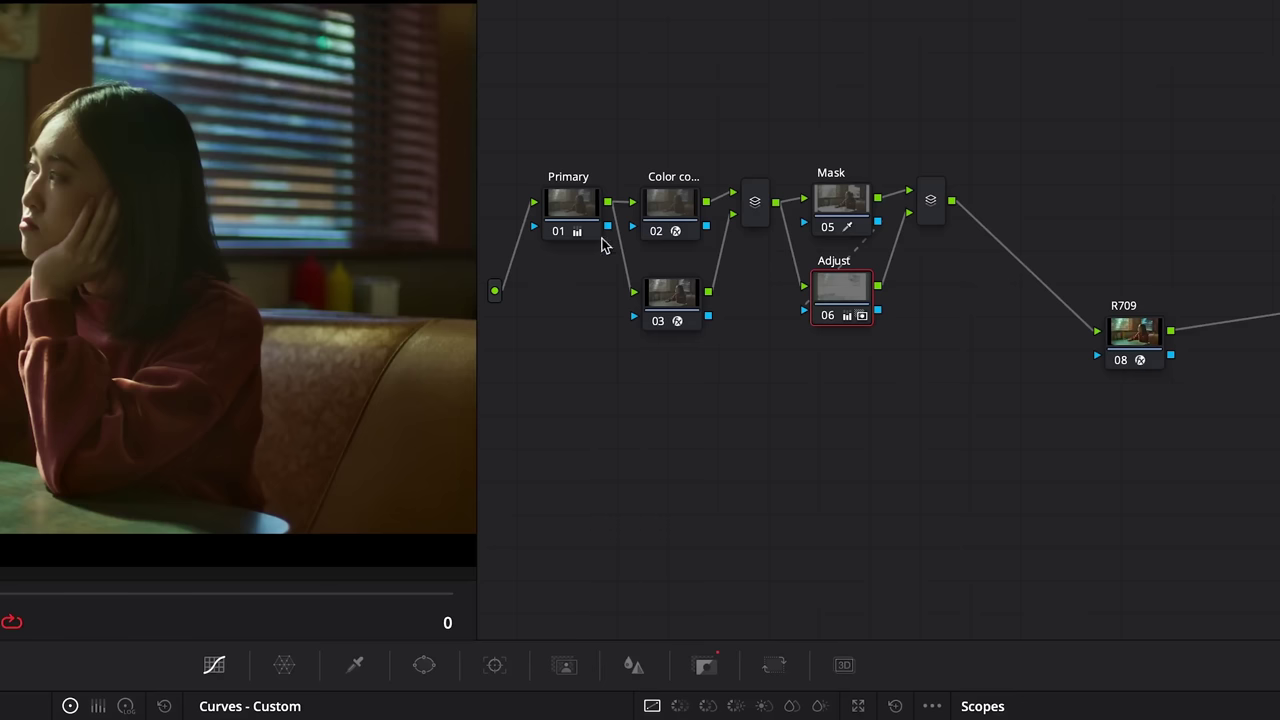
# - Raise the contrast on the Primary node and scrub through the clip to review the grade
pyautogui.click(765, 144)
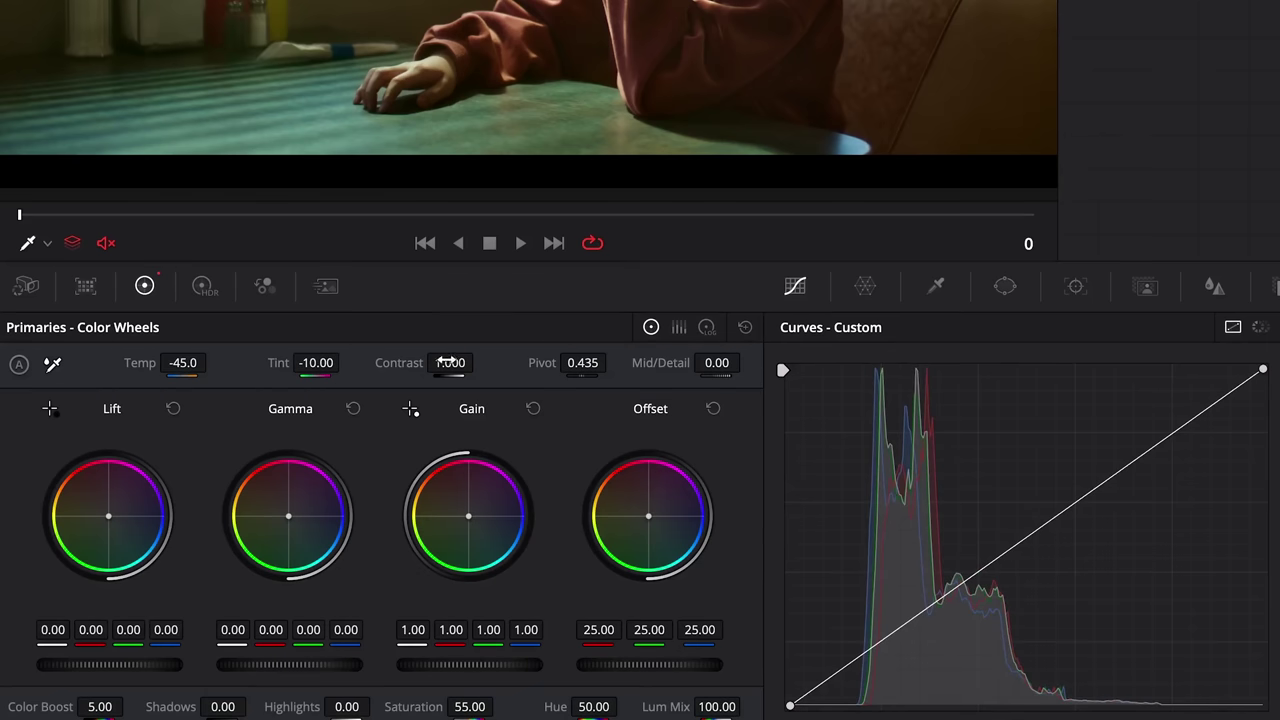
pyautogui.moveTo(450, 362); pyautogui.dragTo(477, 362)
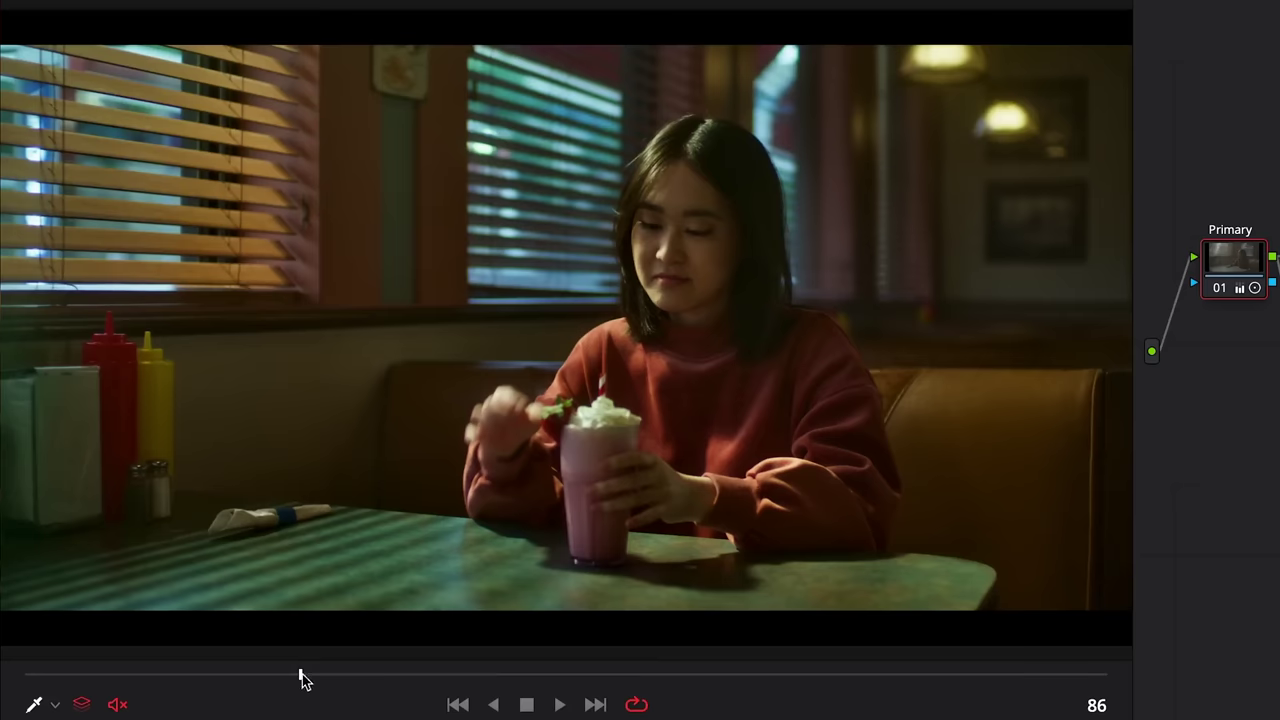
pyautogui.moveTo(302, 678); pyautogui.dragTo(698, 674)
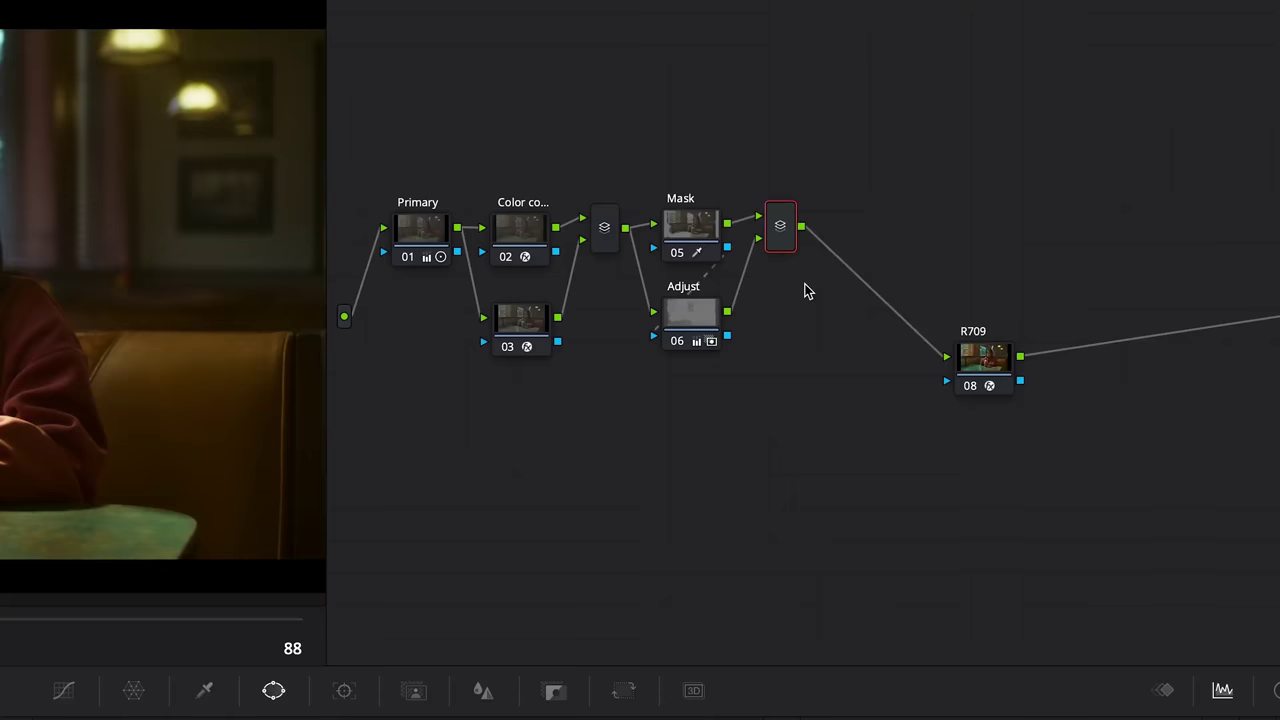
# - On a new serial node after the second layer mixer, shape and track a soft-edged oval window around the woman's face
pyautogui.hotkey('alt', 's')
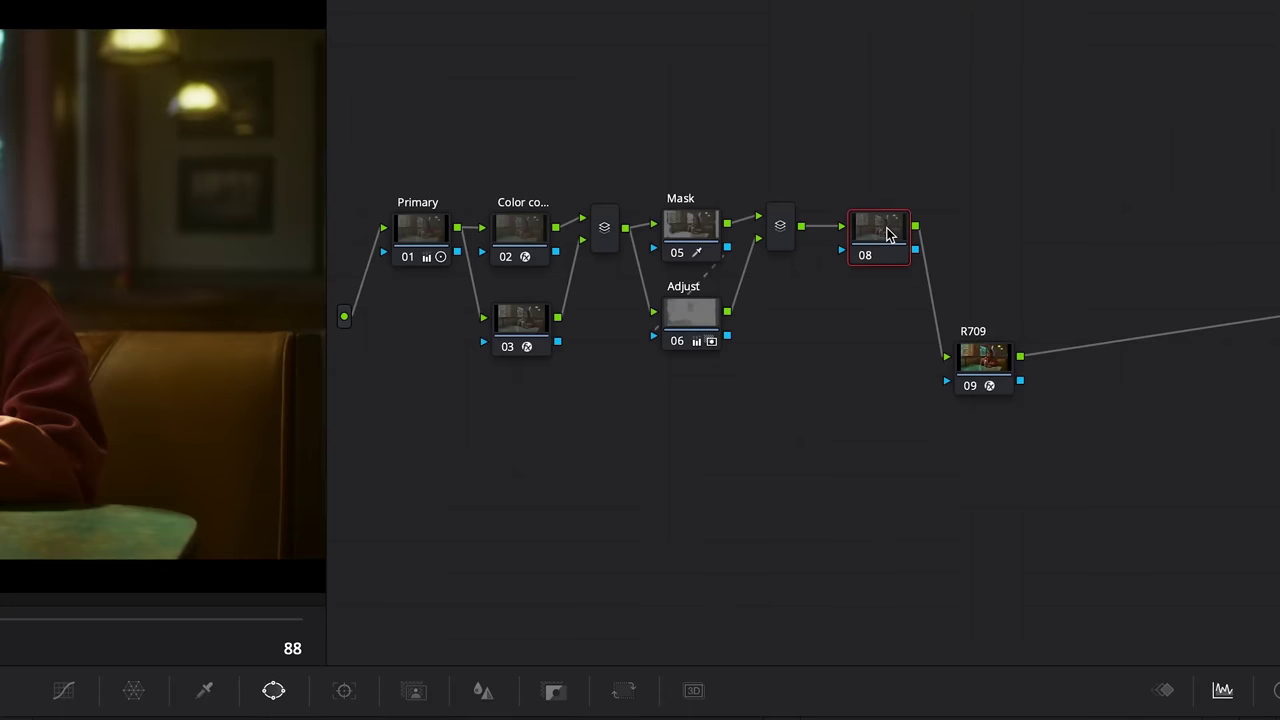
pyautogui.moveTo(890, 235); pyautogui.dragTo(888, 231)
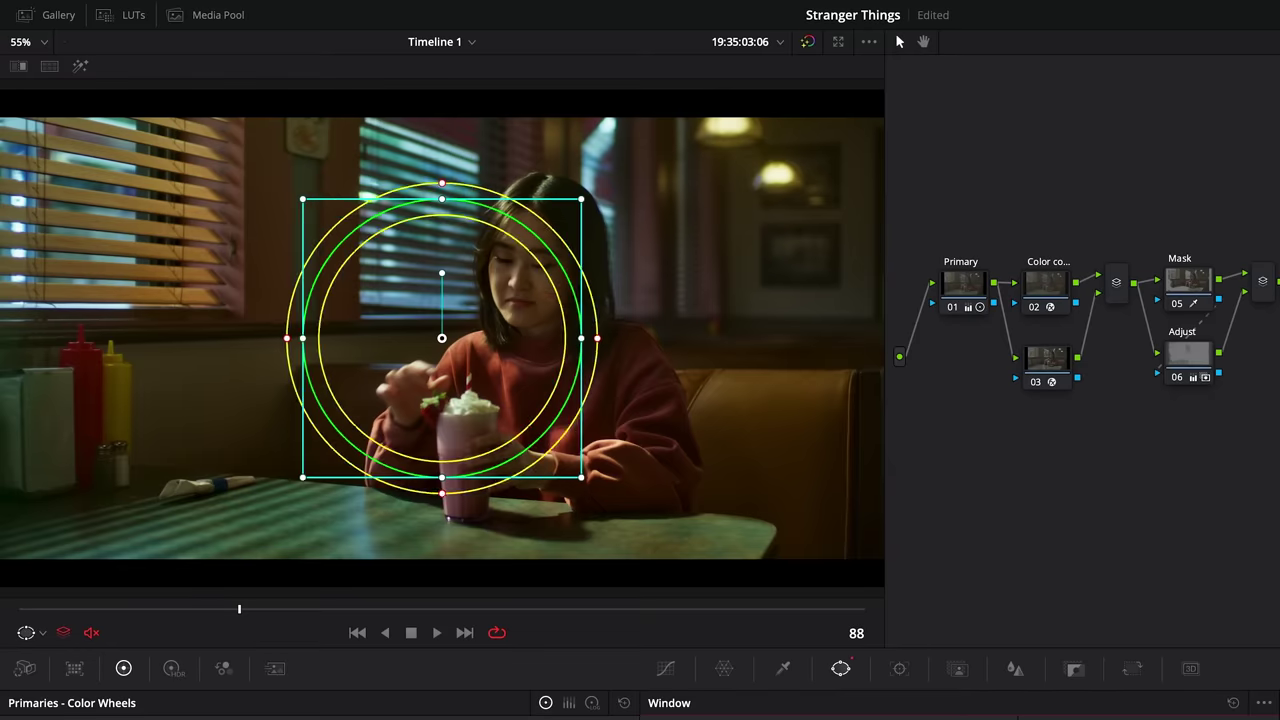
pyautogui.moveTo(597, 337); pyautogui.dragTo(620, 337)
pyautogui.moveTo(583, 337); pyautogui.dragTo(509, 338)
pyautogui.hotkey('shift', 'h')
pyautogui.moveTo(466, 325); pyautogui.dragTo(550, 270)
pyautogui.moveTo(525, 142); pyautogui.dragTo(526, 156)
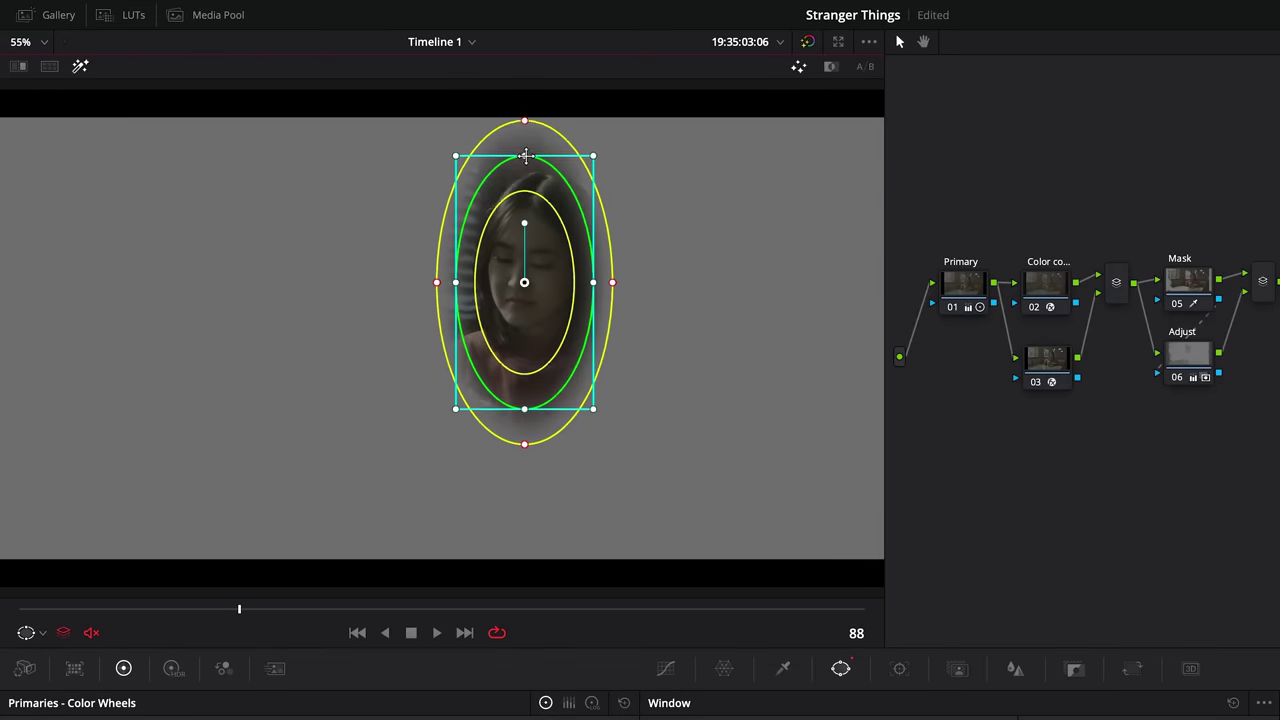
pyautogui.click(290, 323)
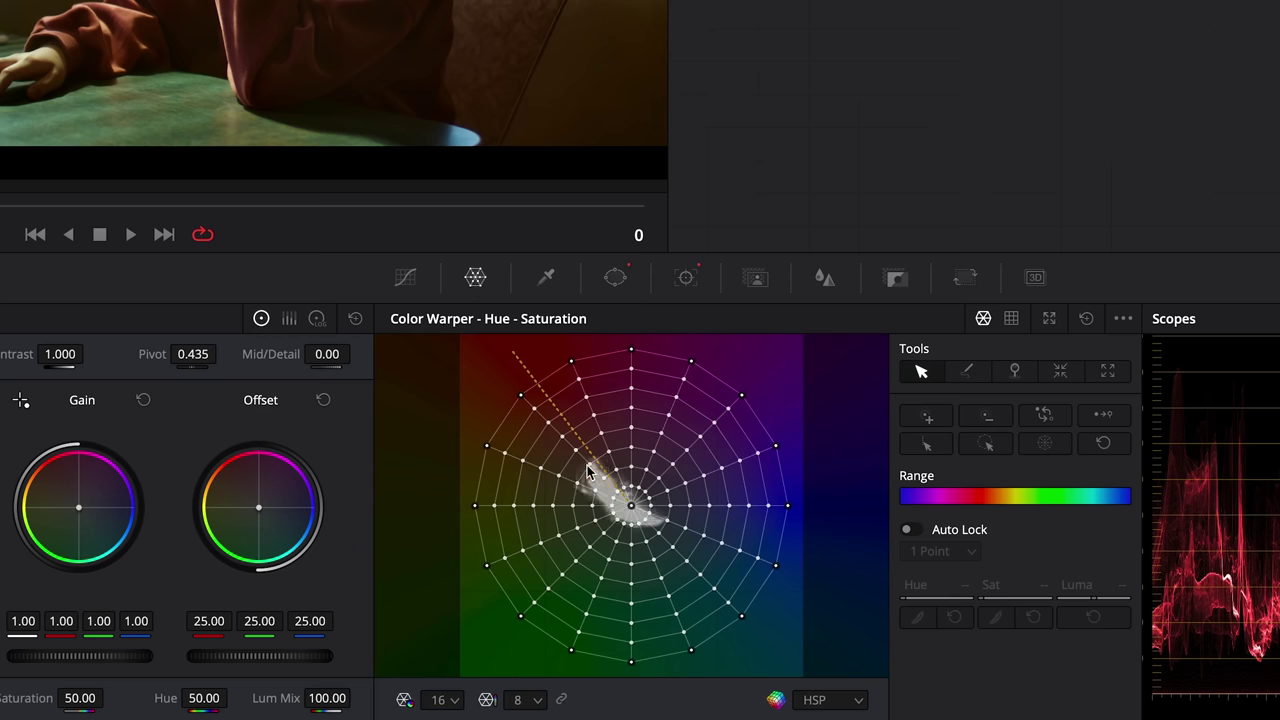
# - Pick the skin-tone point on the Color Warper's hue-saturation grid and return the playhead to the clip's first frame
pyautogui.click(591, 468)
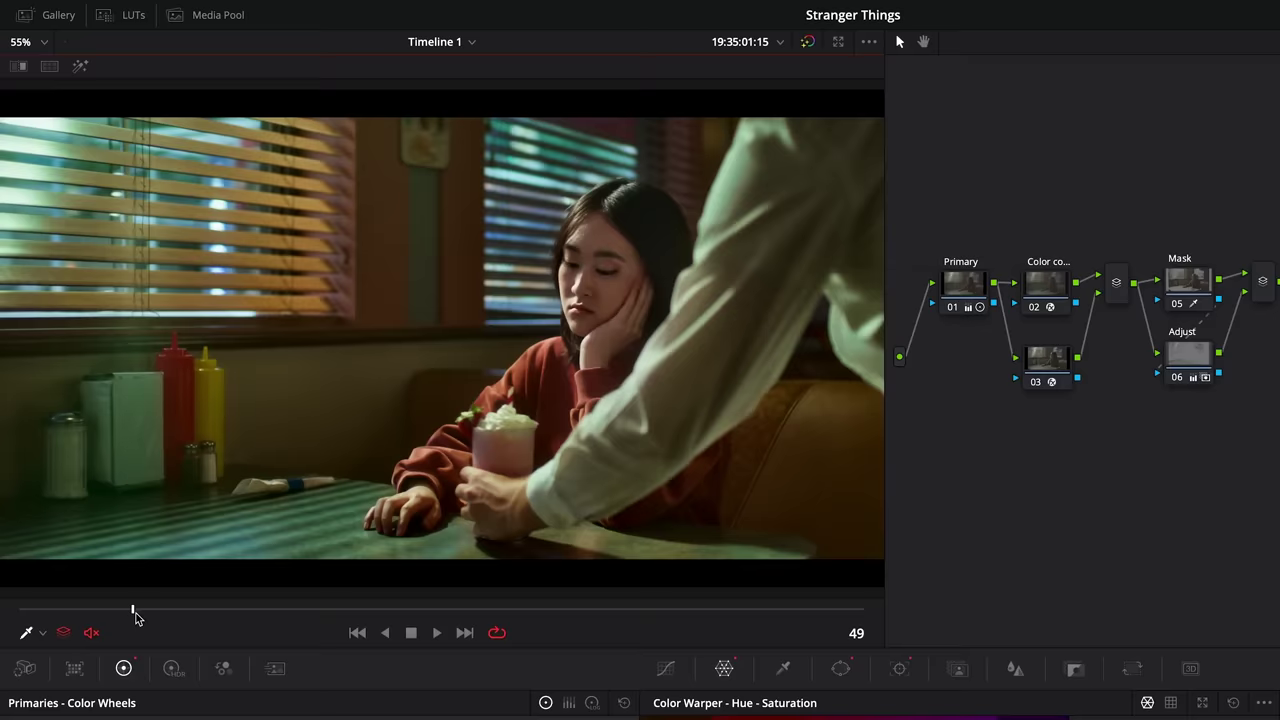
pyautogui.moveTo(134, 608); pyautogui.dragTo(17, 612)
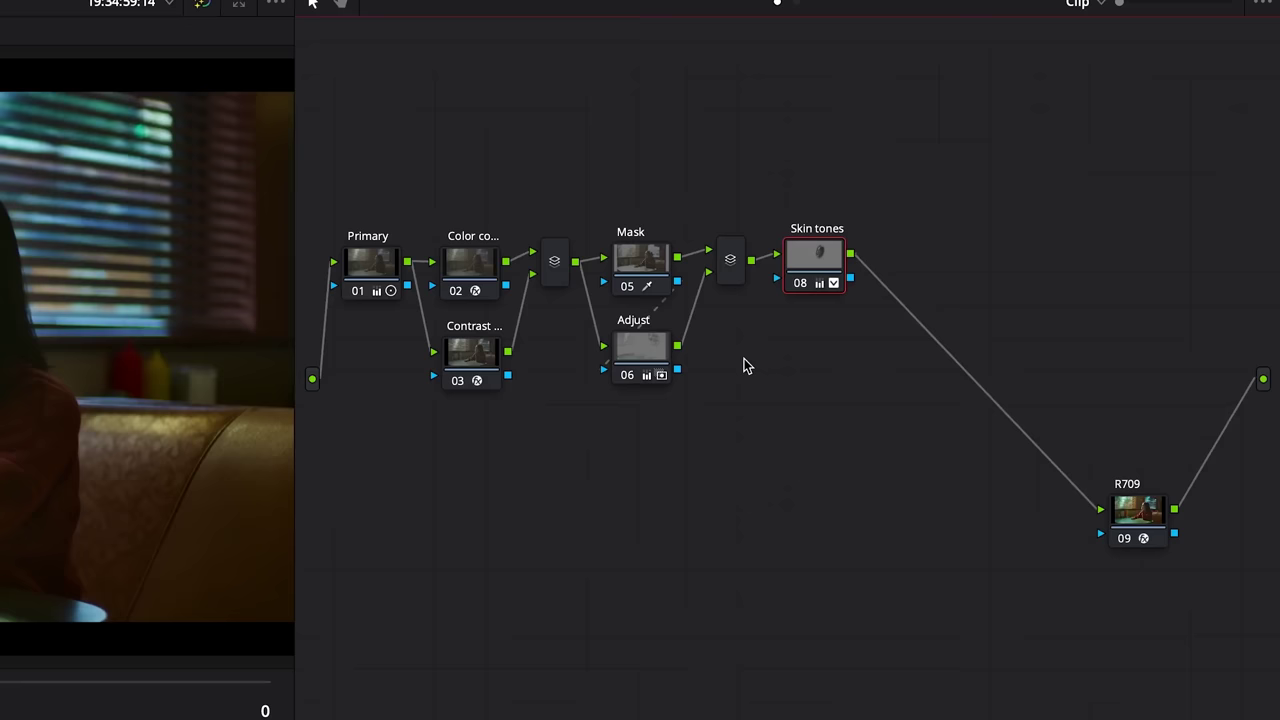
# - Add a serial node after the Skin tones node and stack two layer nodes beneath it
pyautogui.hotkey('alt', 's')
pyautogui.hotkey('alt', 'l')
pyautogui.hotkey('alt', 'l')
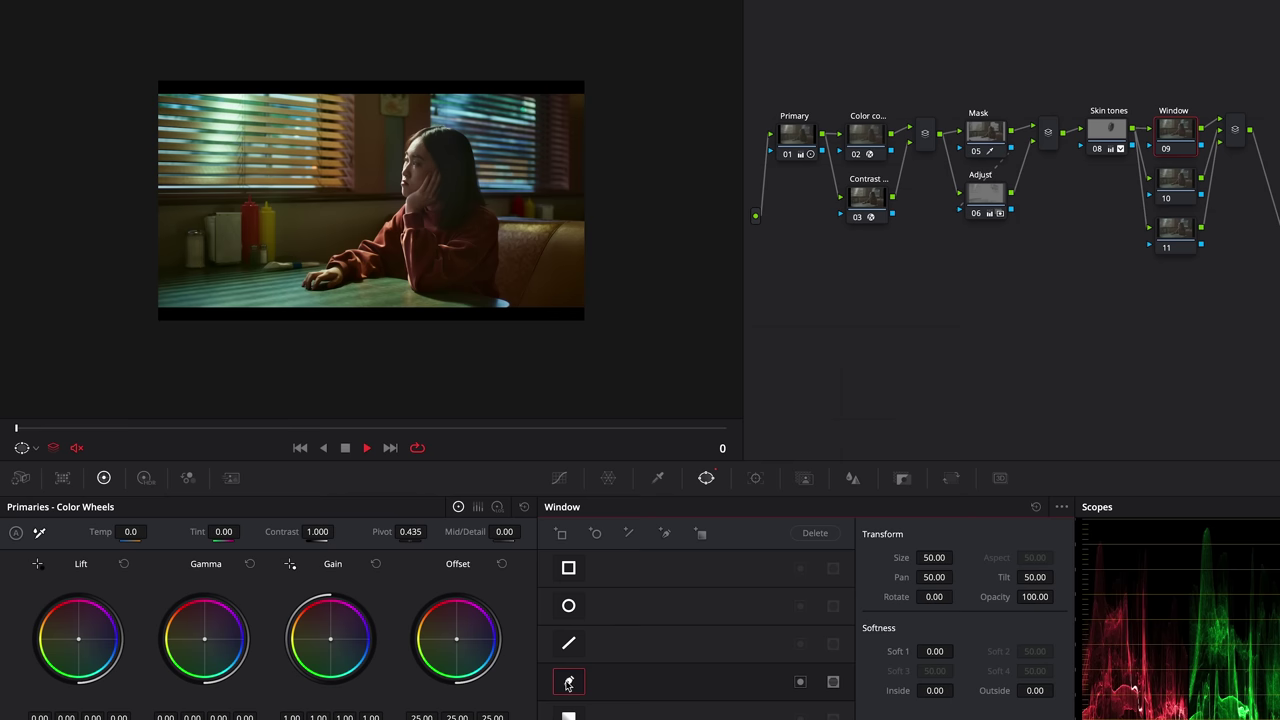
# - On the Window node, draw a four-point custom window over the frame's lower-left area, soften its edges, and track it through the clip
pyautogui.click(346, 69)
pyautogui.click(599, 202)
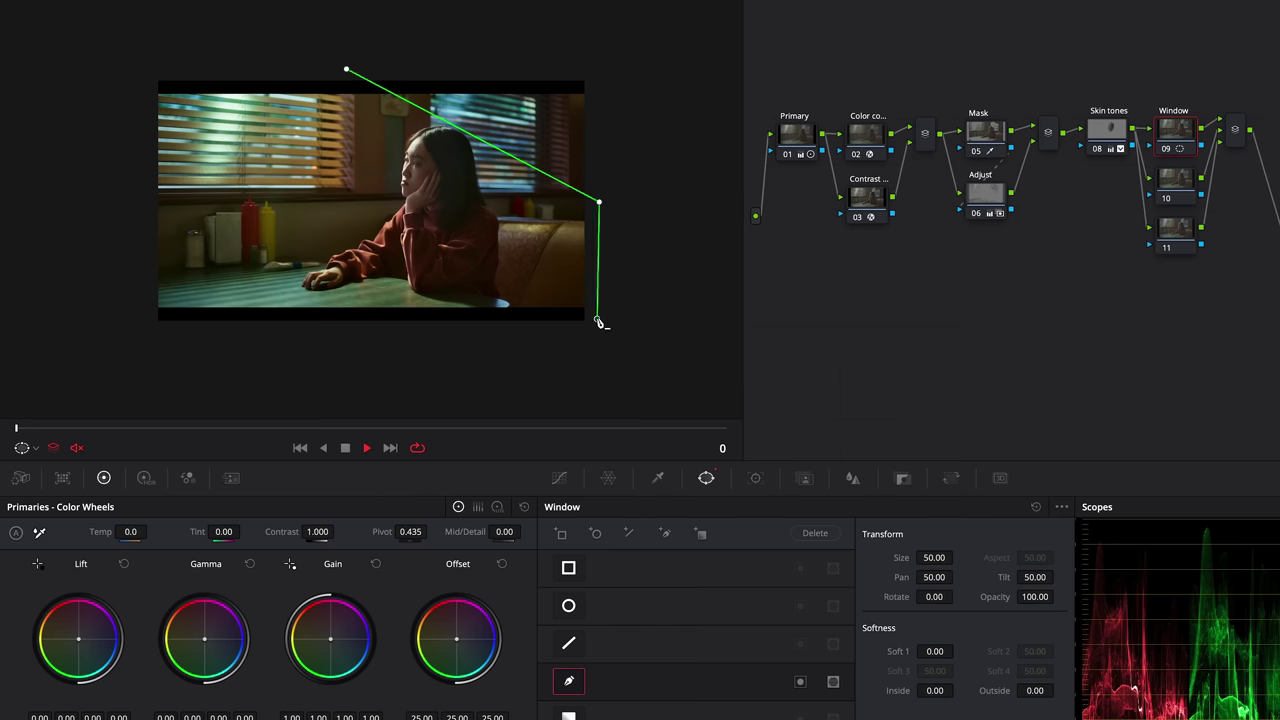
pyautogui.click(316, 328)
pyautogui.click(346, 70)
pyautogui.moveTo(931, 690); pyautogui.dragTo(943, 690)
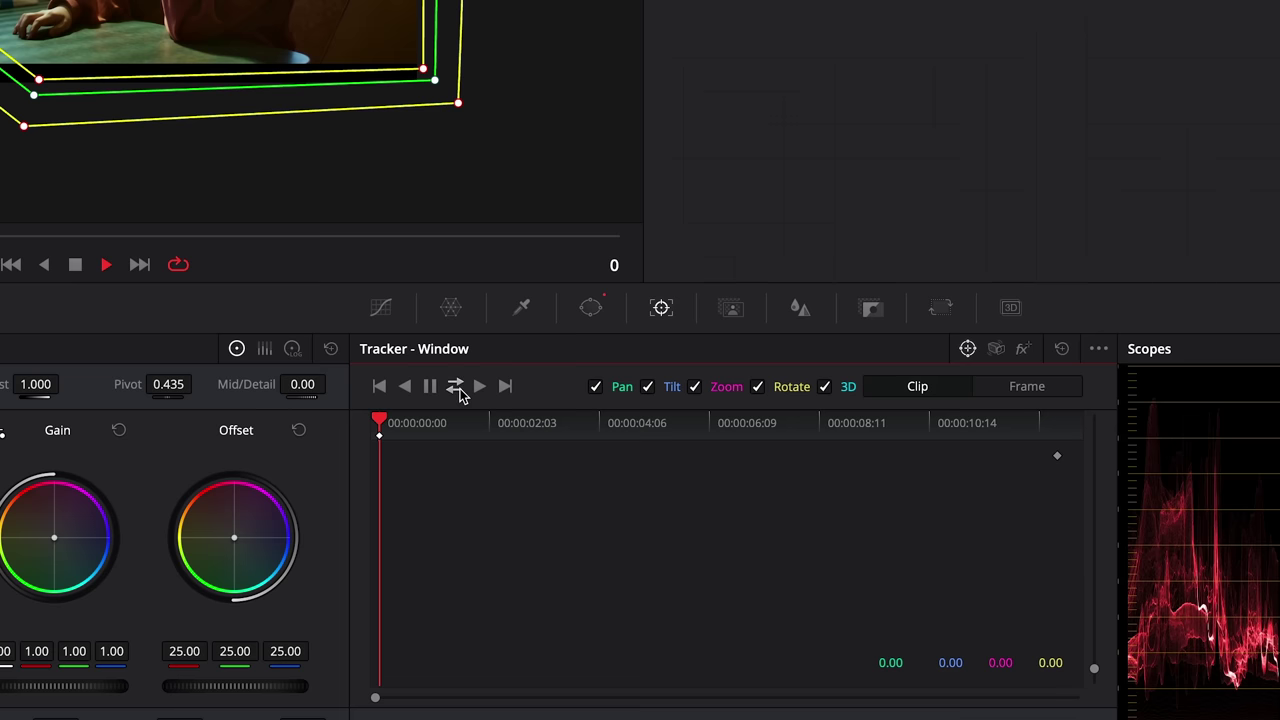
pyautogui.click(455, 386)
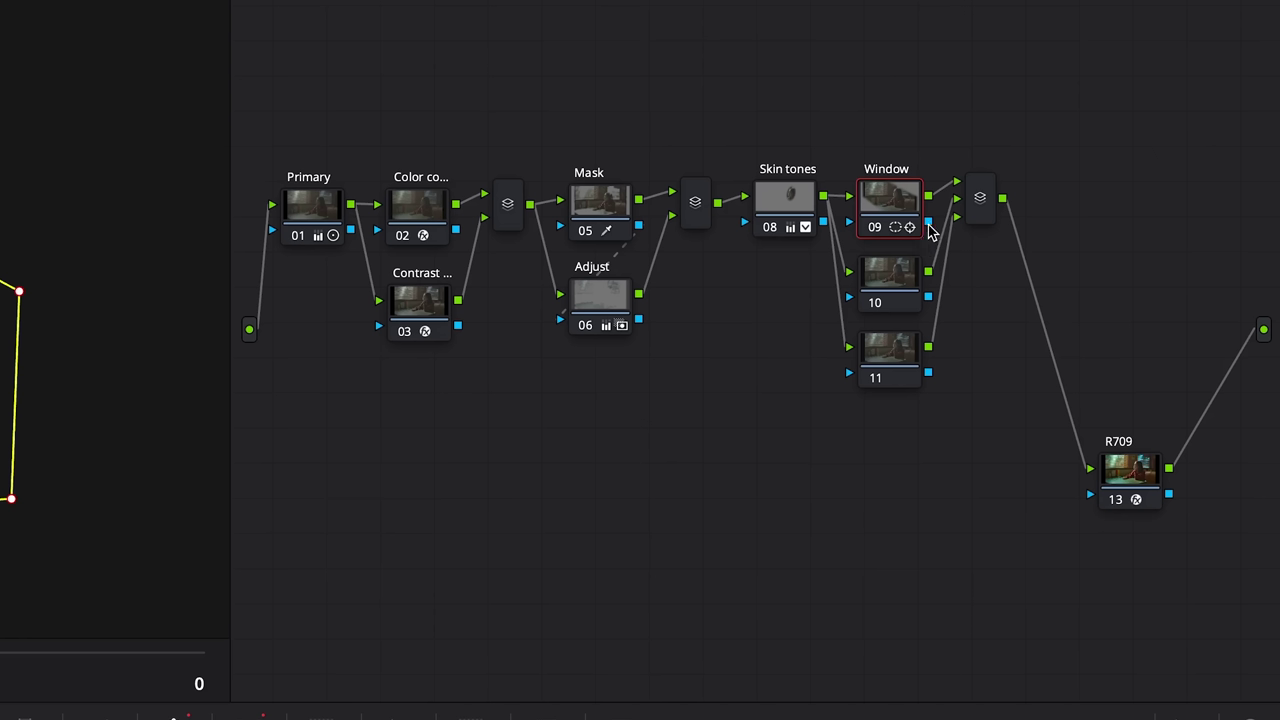
# - Feed the Window node's matte into the layer node beneath it, shape an additional window there, and turn on the highlight view
pyautogui.moveTo(929, 223); pyautogui.dragTo(849, 296)
pyautogui.click(893, 287)
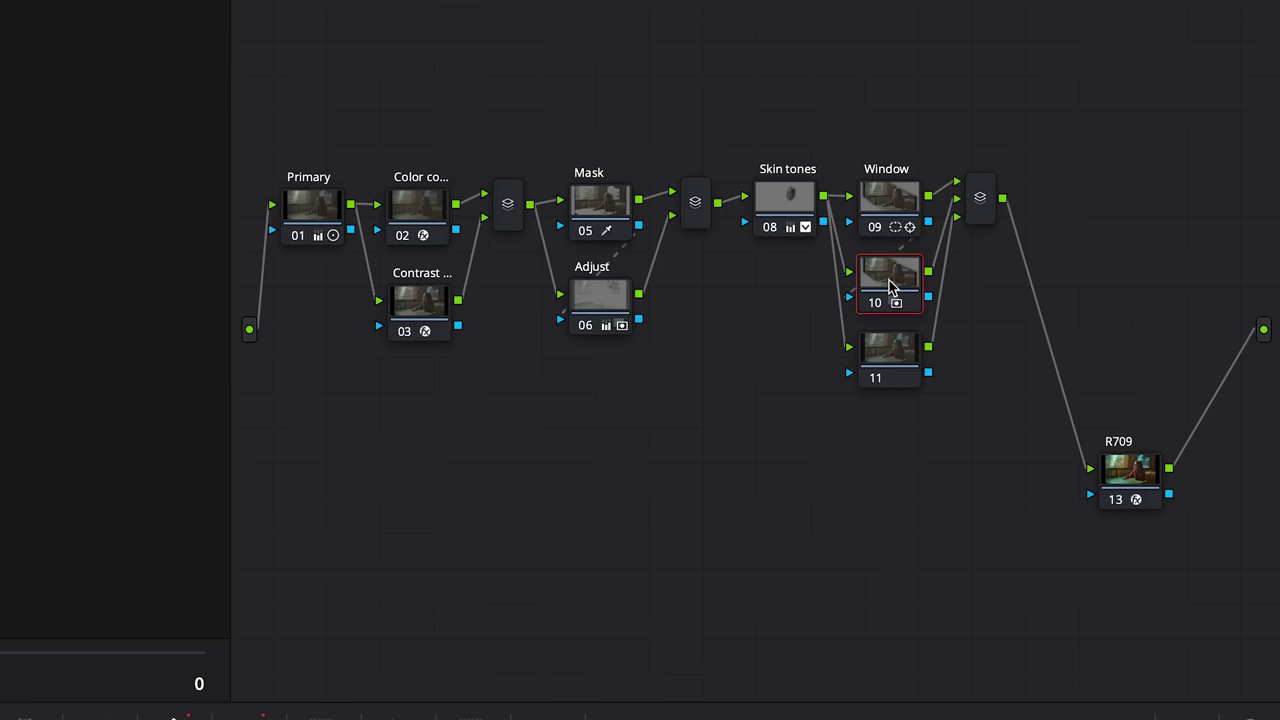
pyautogui.click(510, 688)
pyautogui.moveTo(332, 246); pyautogui.dragTo(546, 316)
pyautogui.moveTo(332, 223); pyautogui.dragTo(96, 113)
pyautogui.moveTo(310, 207); pyautogui.dragTo(531, 316)
pyautogui.hotkey('shift', 'h')
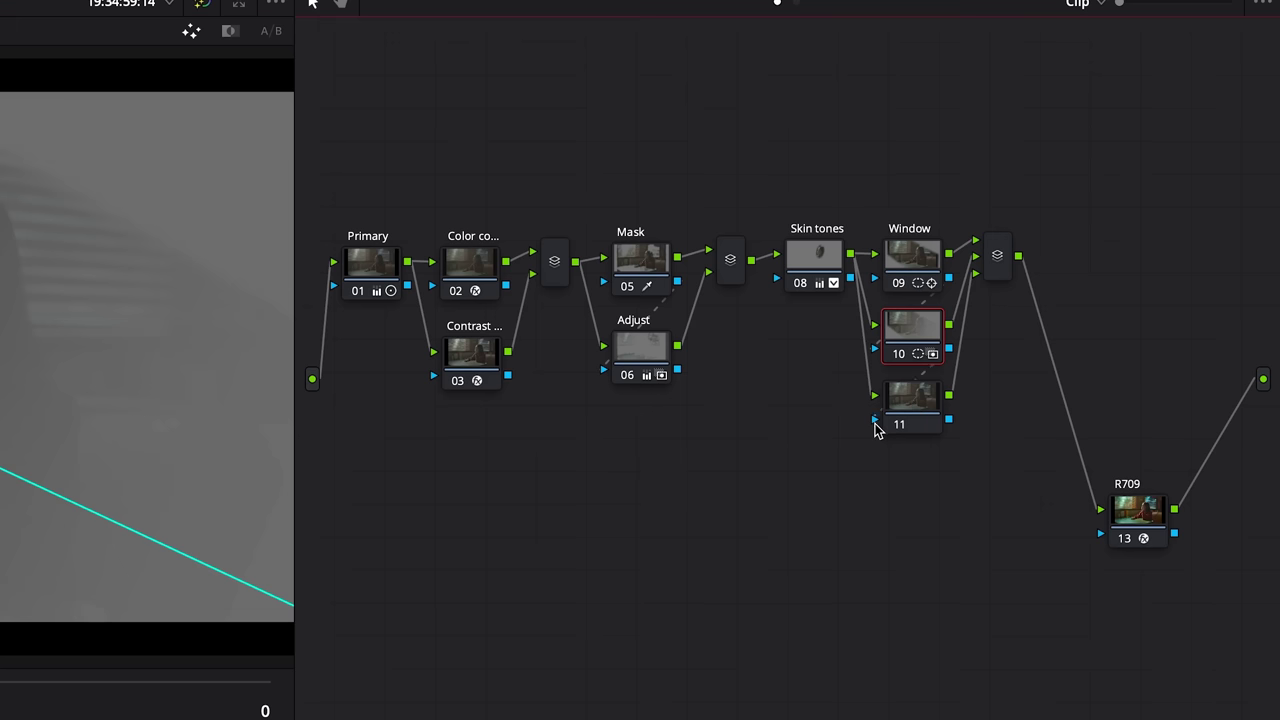
# - Link the middle layer node's matte to the lowest layer node and adjust an orange point on its Hue vs Sat curve
pyautogui.click(903, 415)
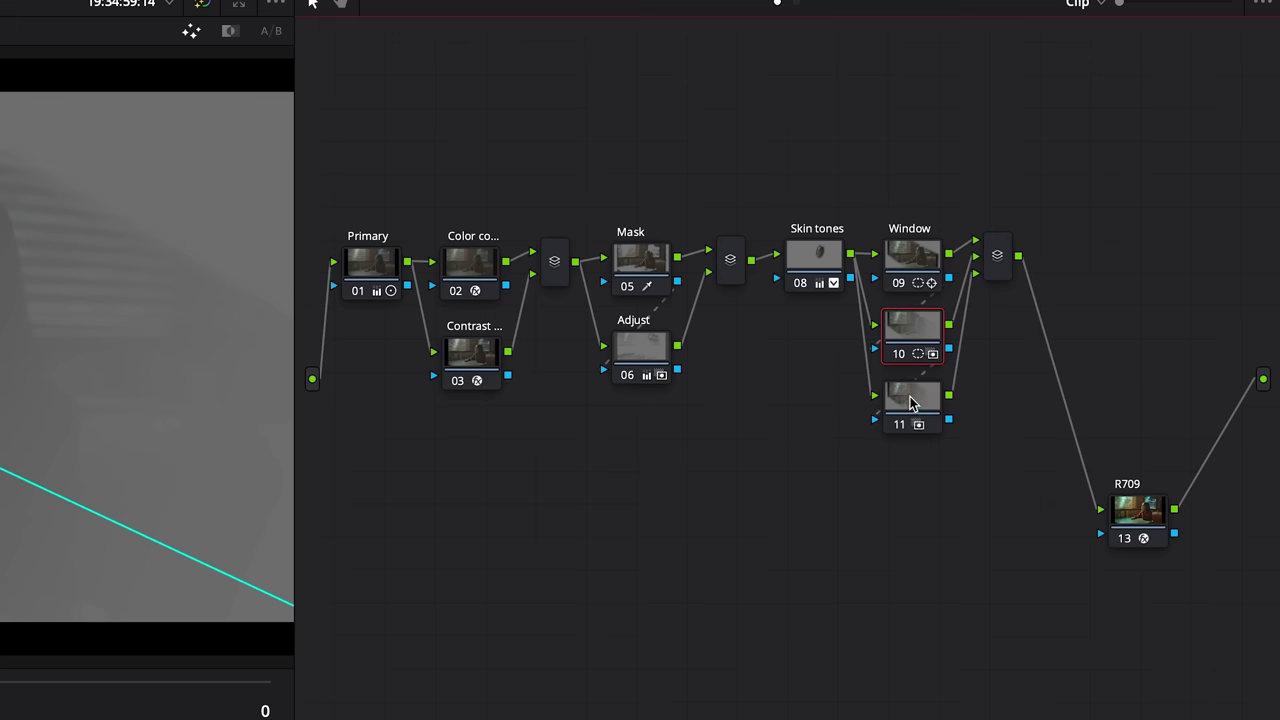
pyautogui.click(681, 573)
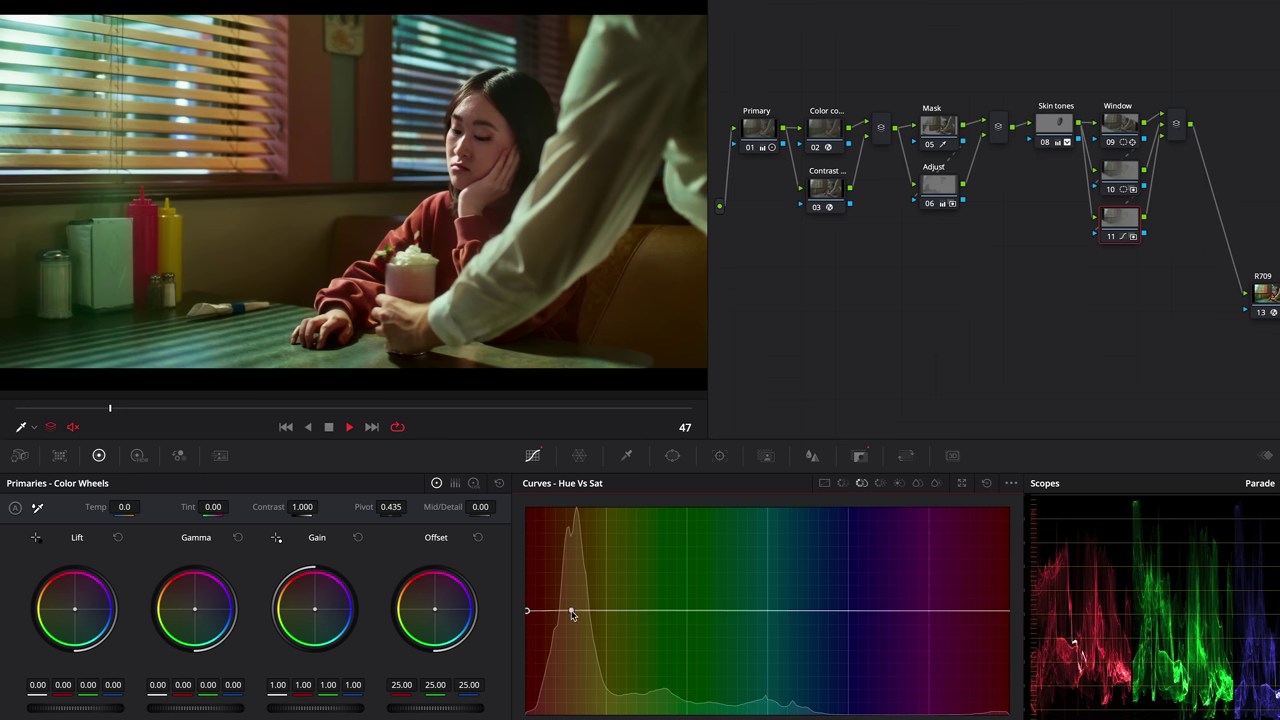
pyautogui.moveTo(553, 609); pyautogui.dragTo(560, 614)
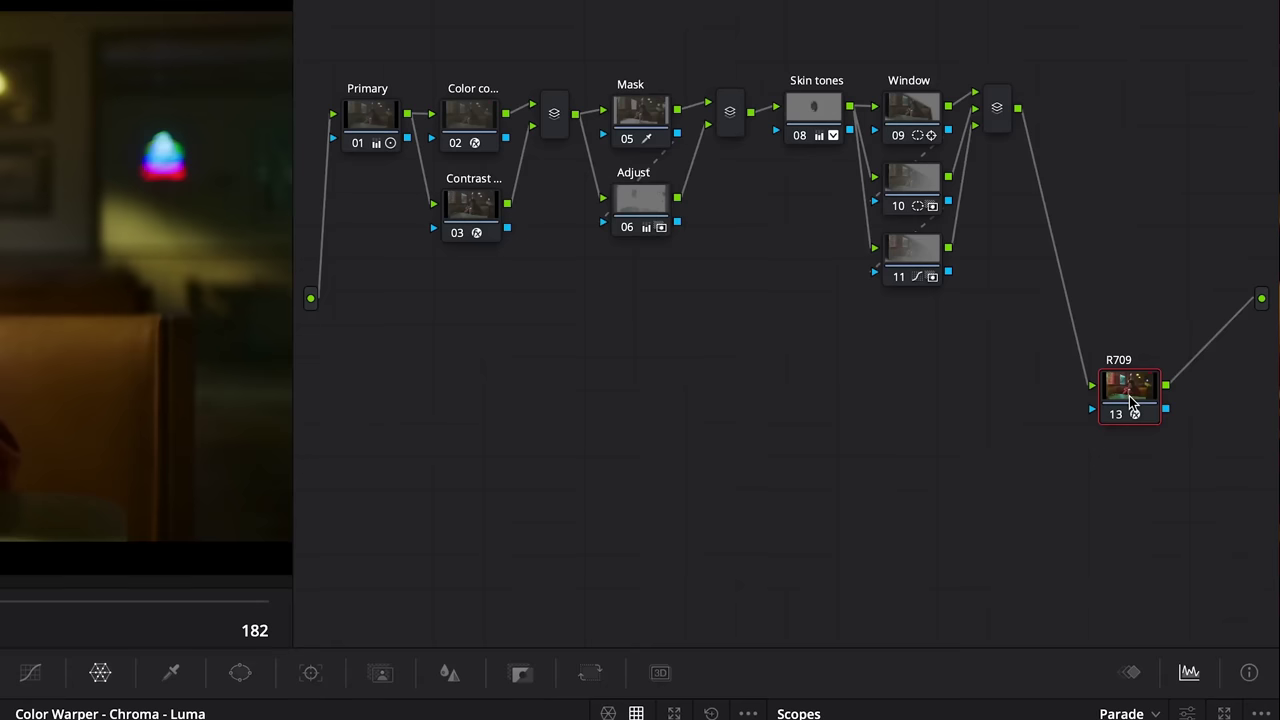
# - Add a serial node named Blue after the R709 node and open its Color Warper's Chroma-Luma grid with Axis Angle ready for editing
pyautogui.hotkey('alt', 's')
pyautogui.moveTo(1166, 378); pyautogui.dragTo(950, 512)
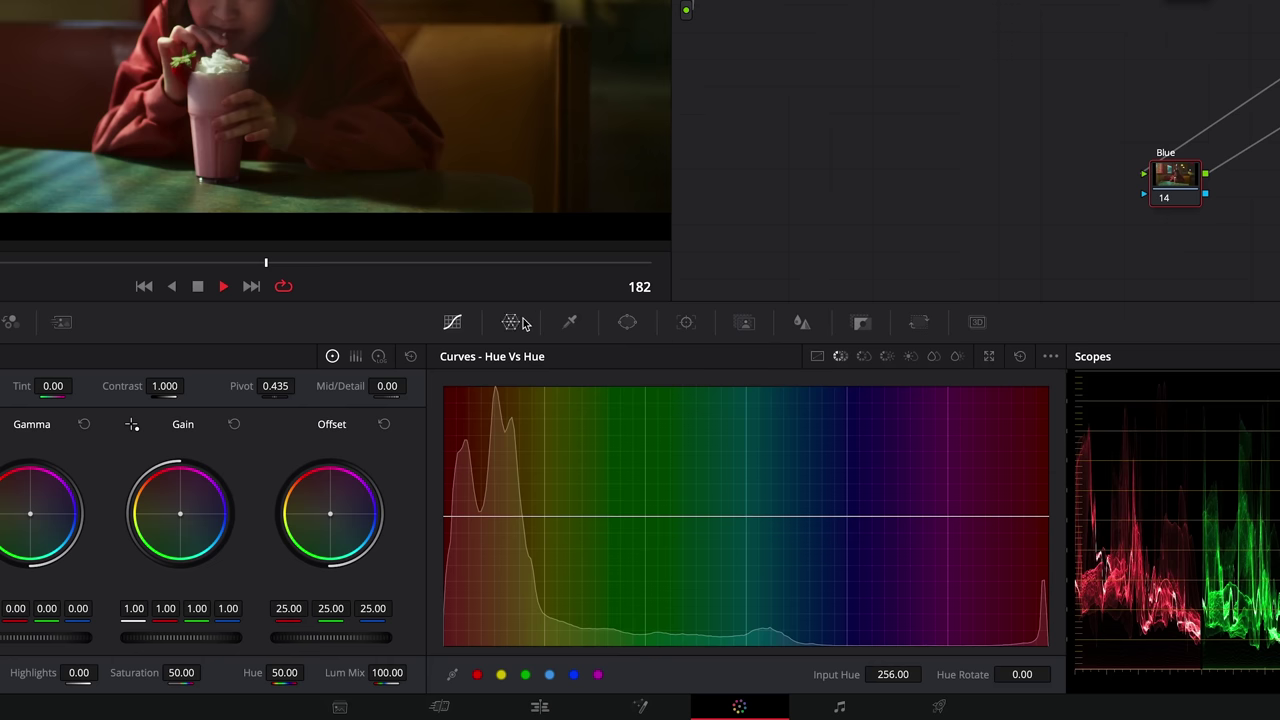
pyautogui.click(520, 323)
pyautogui.click(958, 357)
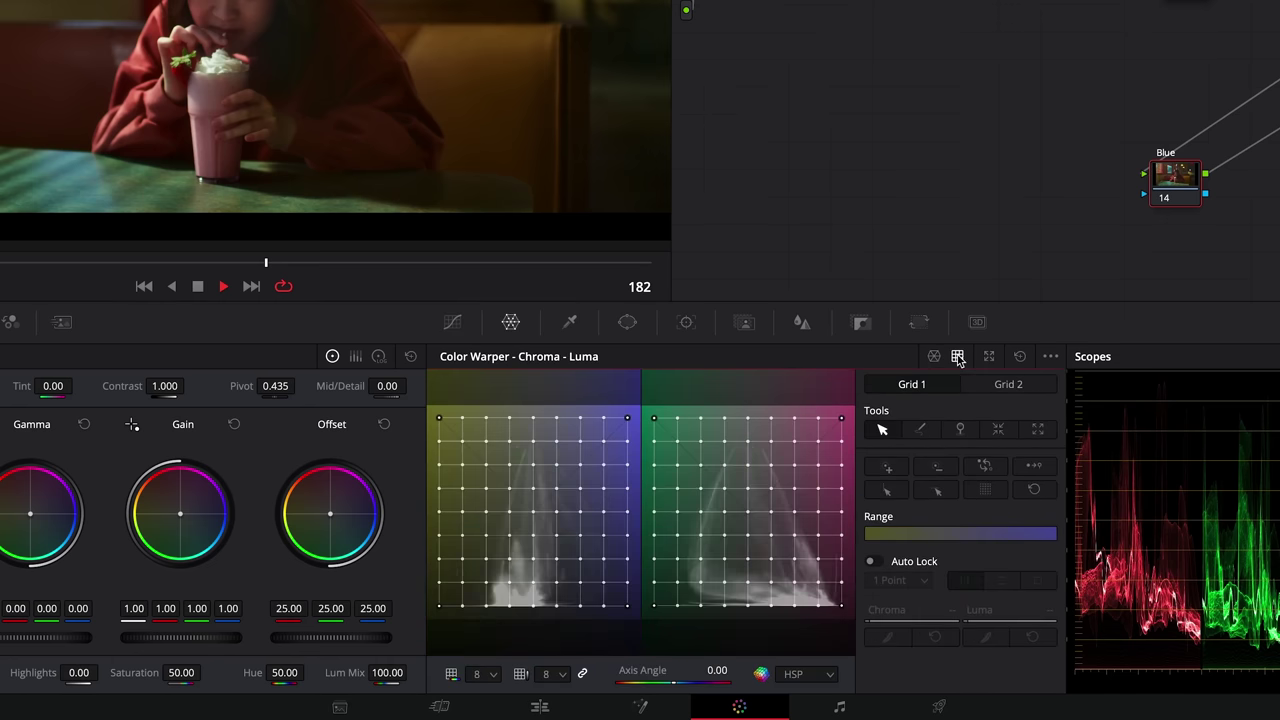
pyautogui.click(716, 669)
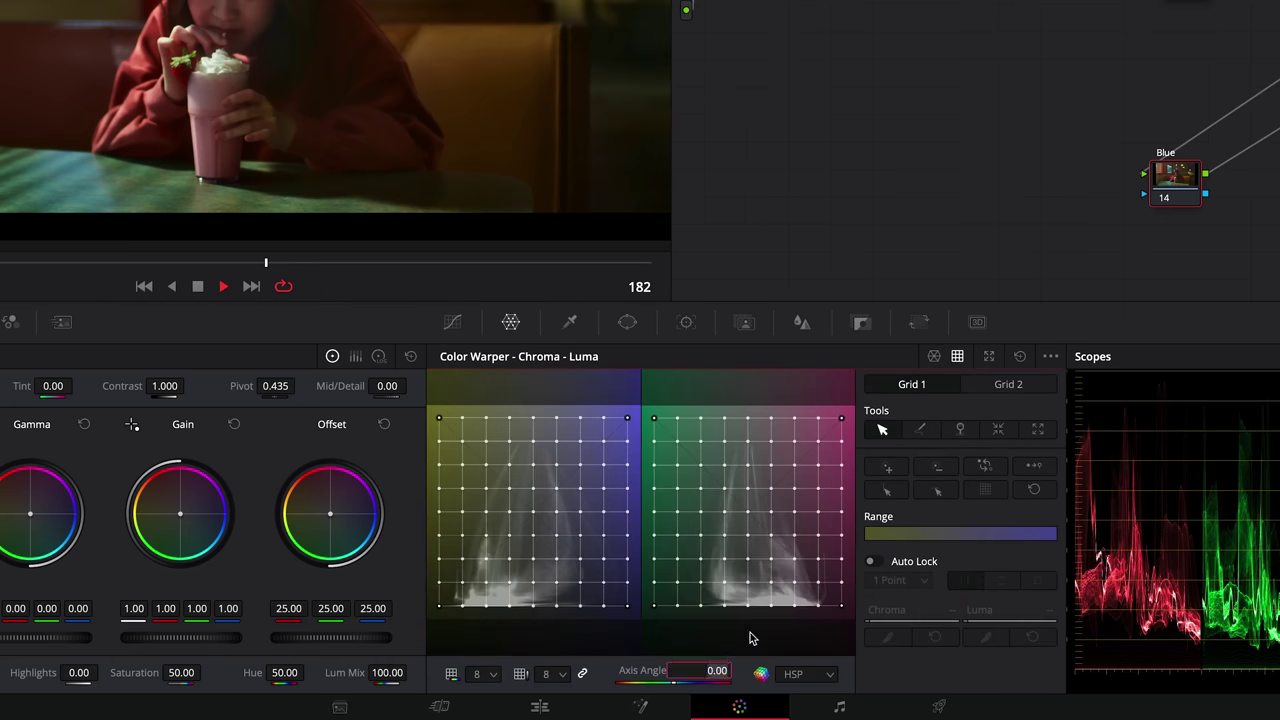
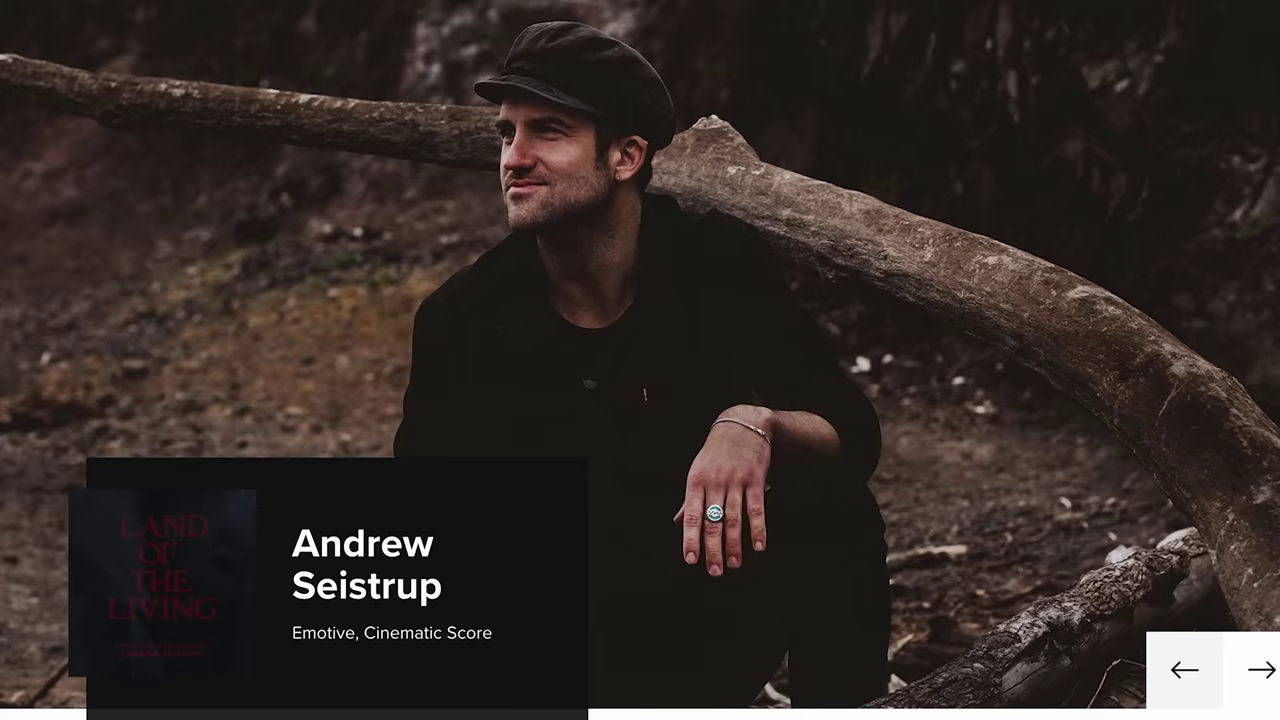
# - Switch to Musicbed and preview Echoscape (No Oohs & Ahhs) - Instrumental and Dominion from the Driving, Sci-Fi, Cinematic tracks
pyautogui.scroll(-4, 640, 360)
pyautogui.scroll(-4, 640, 360)
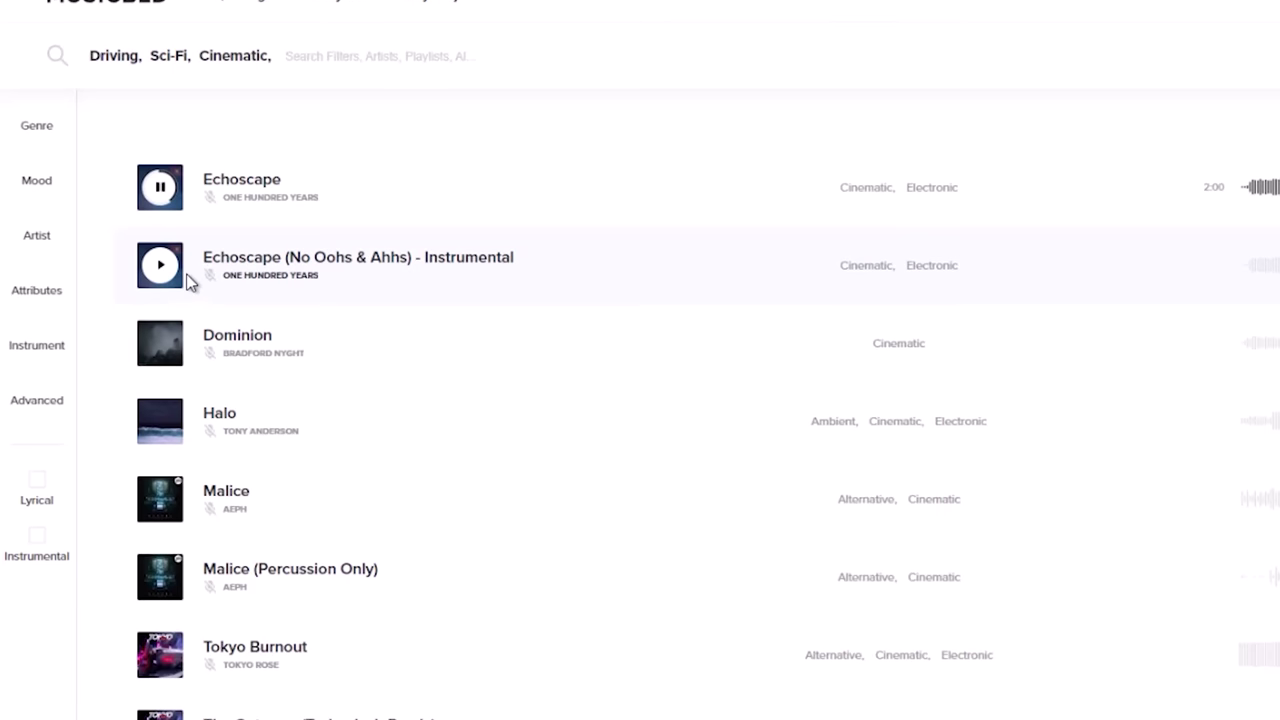
pyautogui.click(163, 276)
pyautogui.click(285, 325)
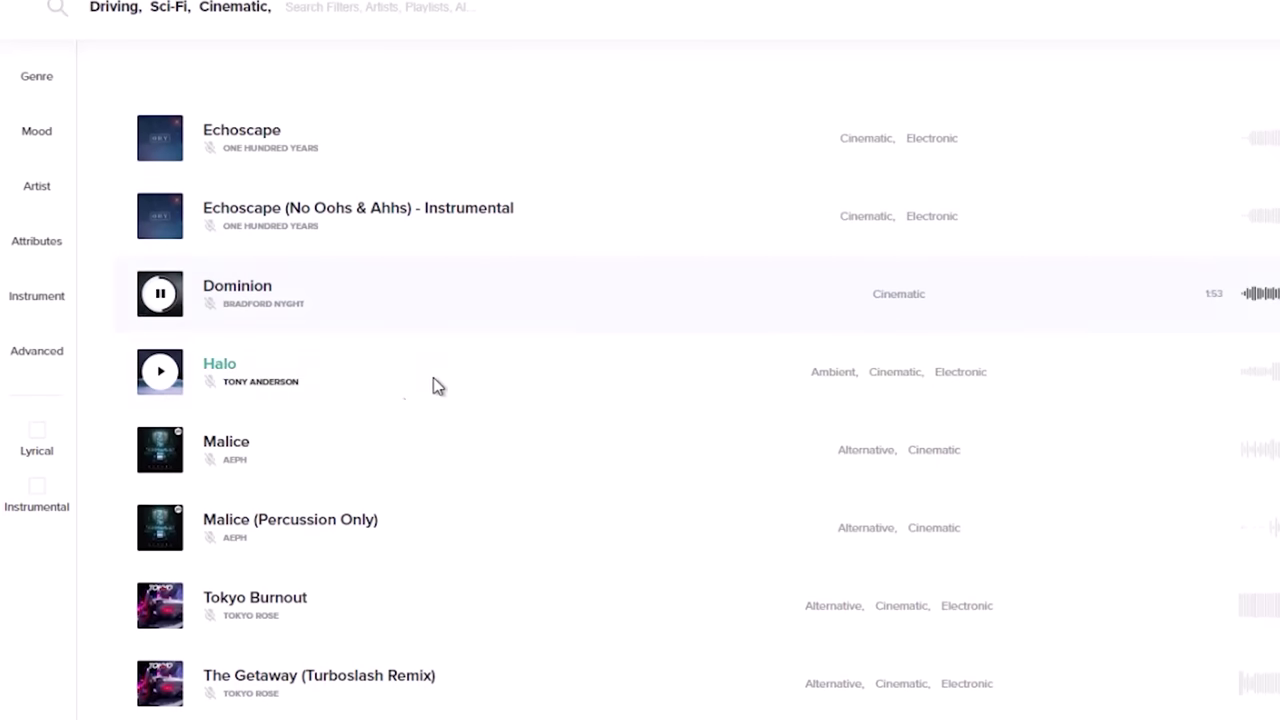
pyautogui.click(720, 415)
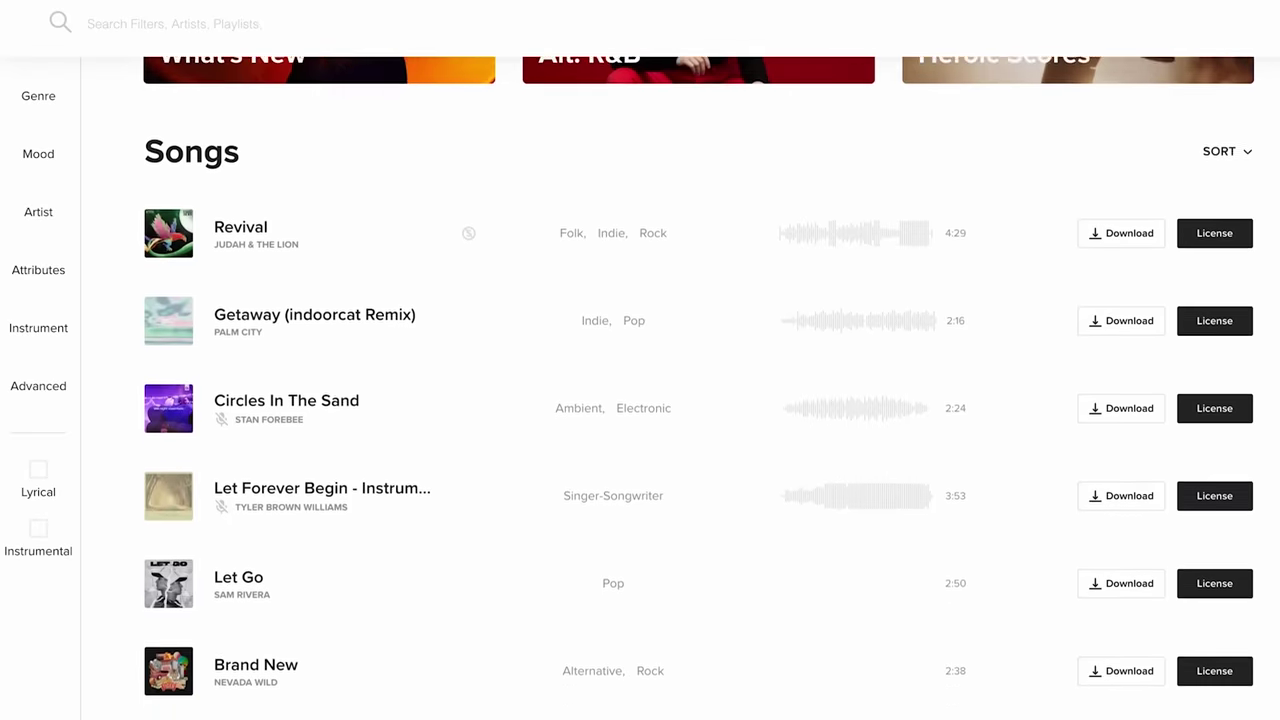
# - Browse the Musicbed catalogue, examining the song list, artist pages and alphabetical artist list
pyautogui.scroll(-6, 667, 388)
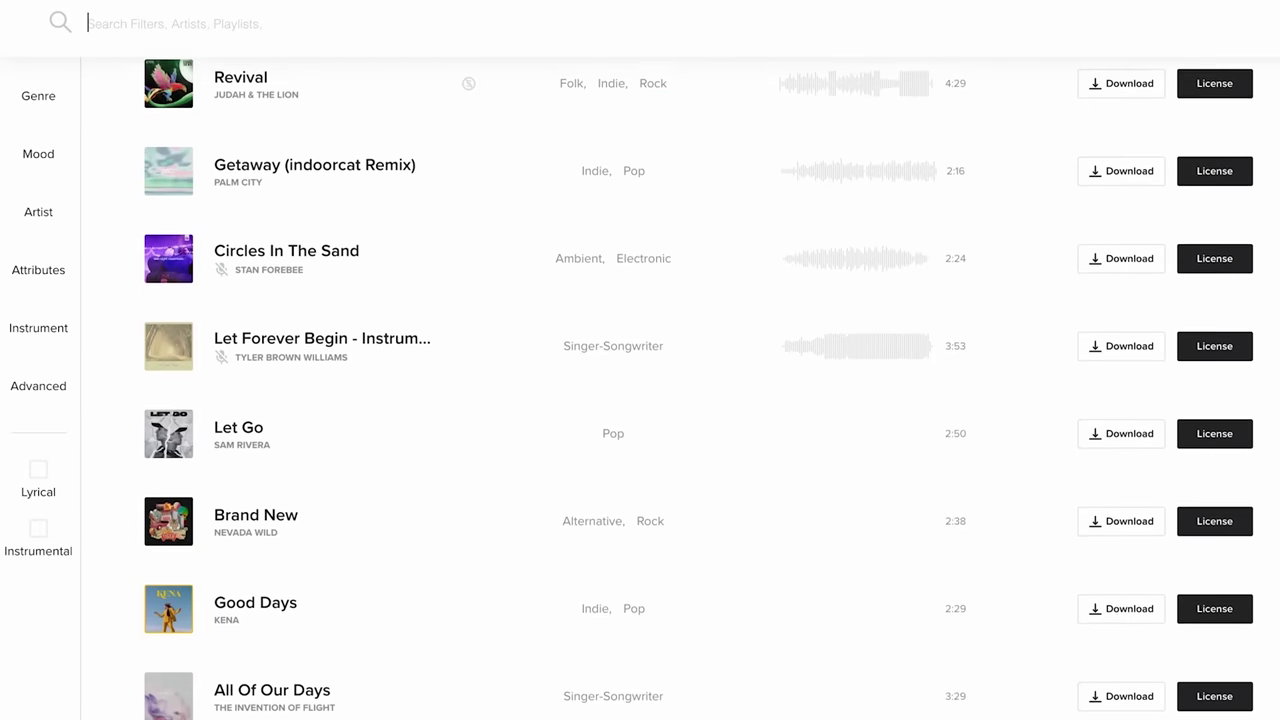
pyautogui.scroll(-3, 667, 388)
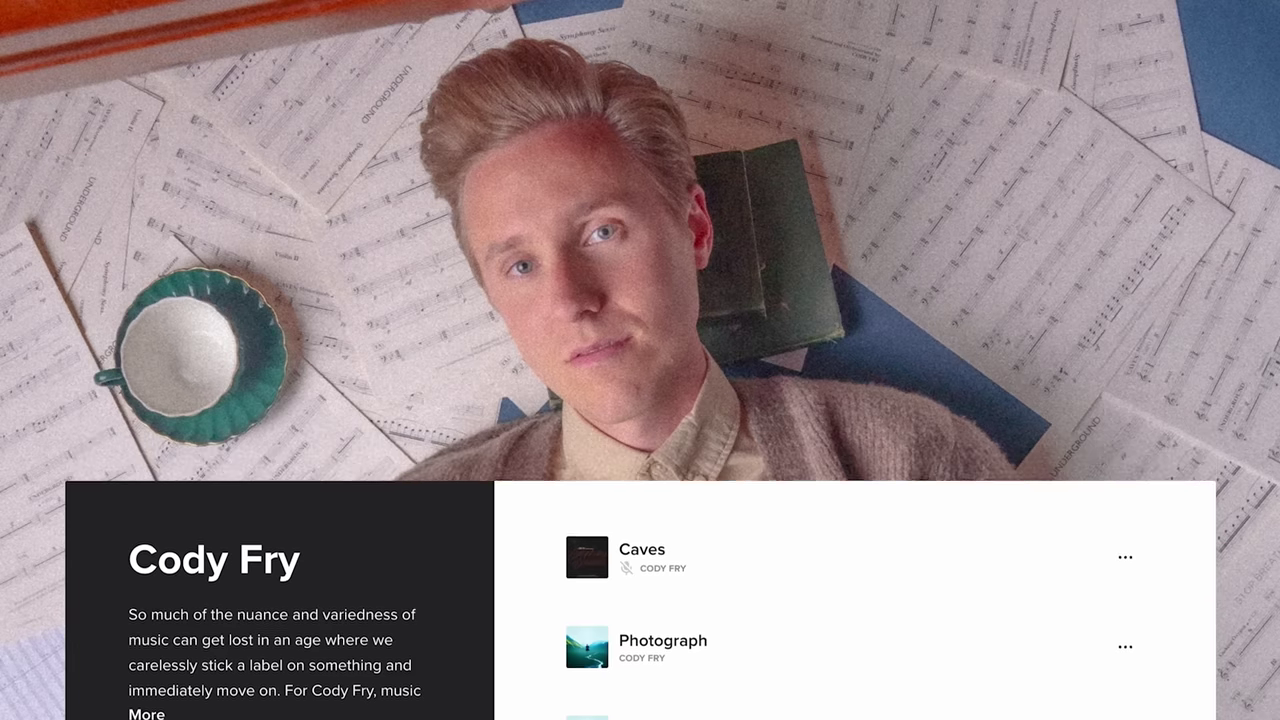
pyautogui.scroll(-1, 850, 560)
pyautogui.scroll(-1, 640, 560)
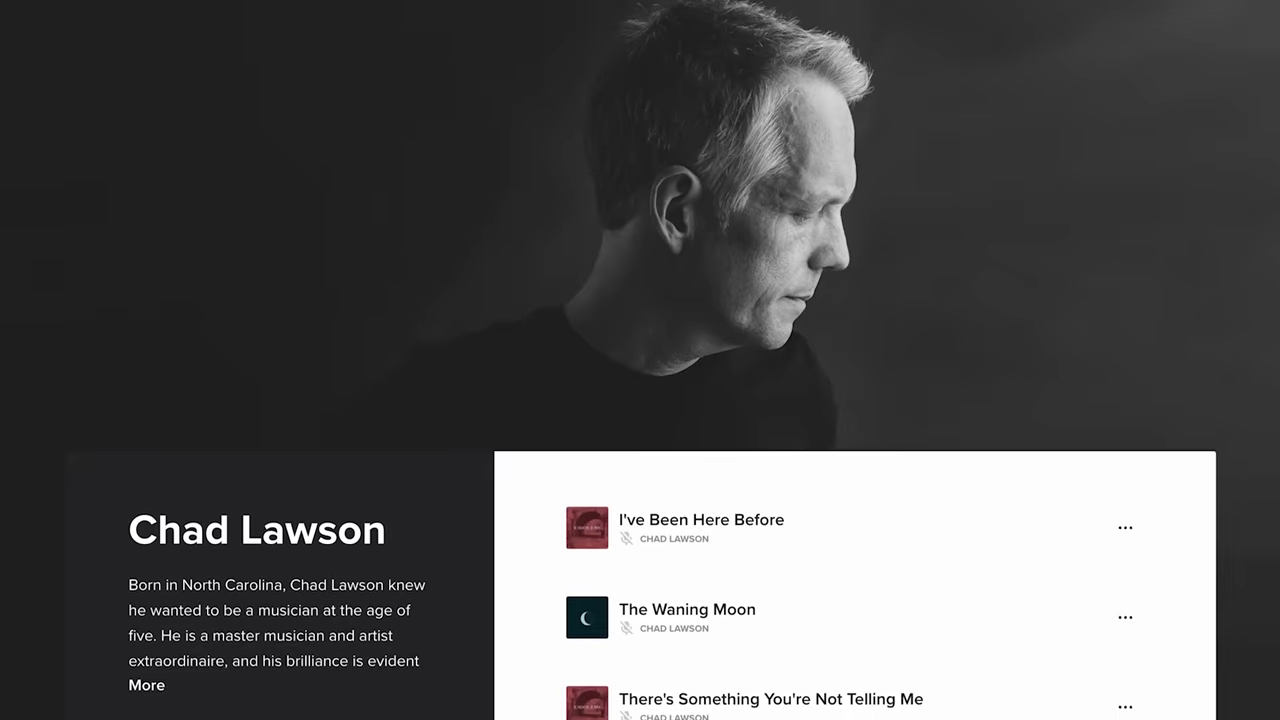
pyautogui.scroll(-1, 640, 560)
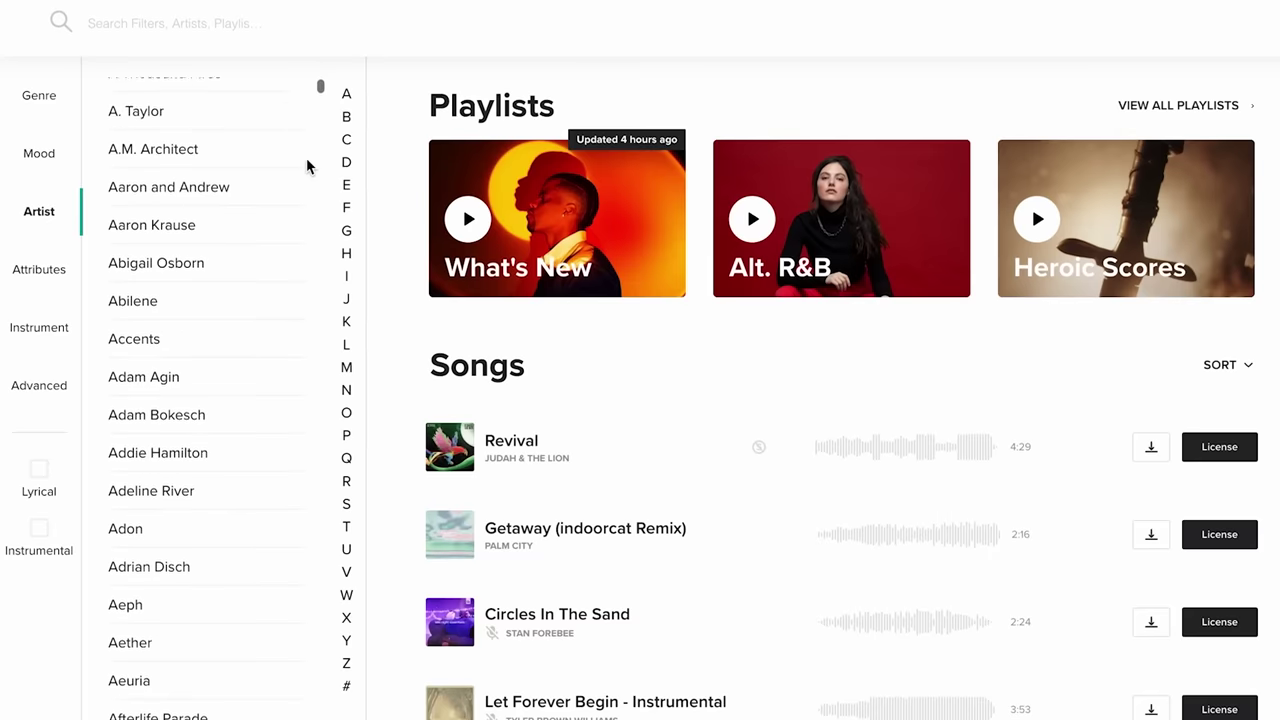
pyautogui.scroll(-1, 307, 166)
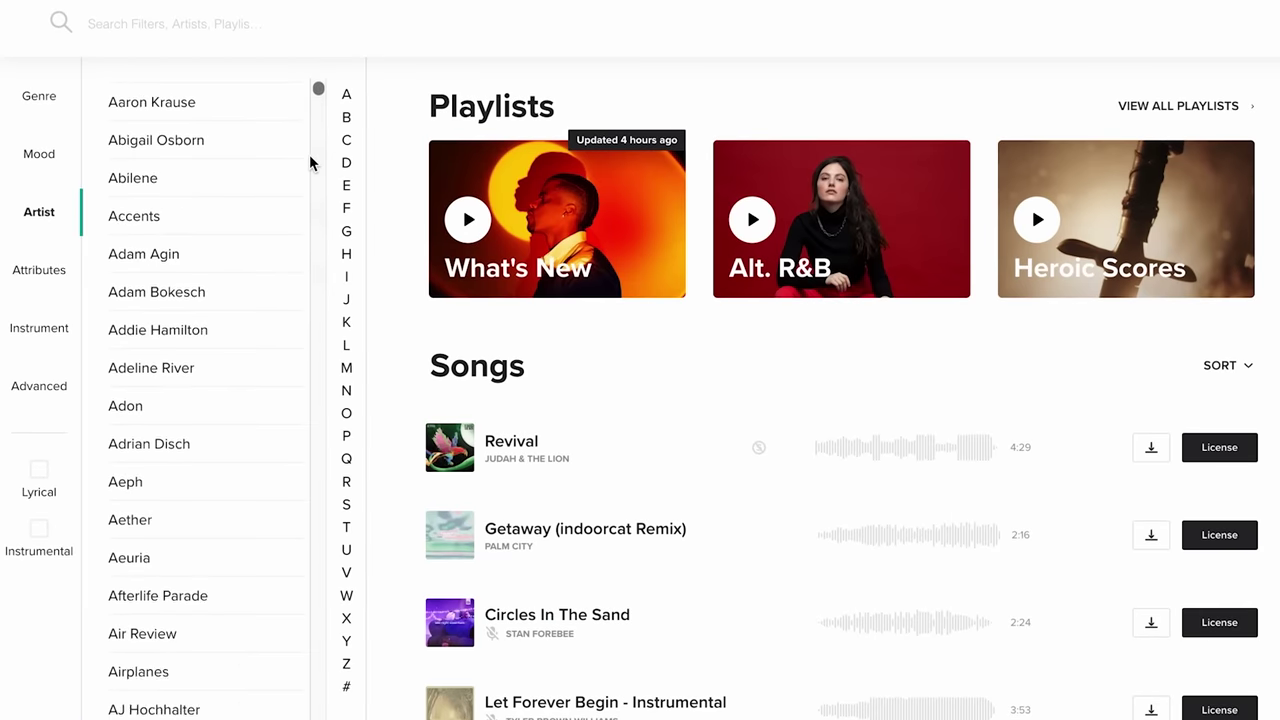
pyautogui.scroll(-6, 640, 380)
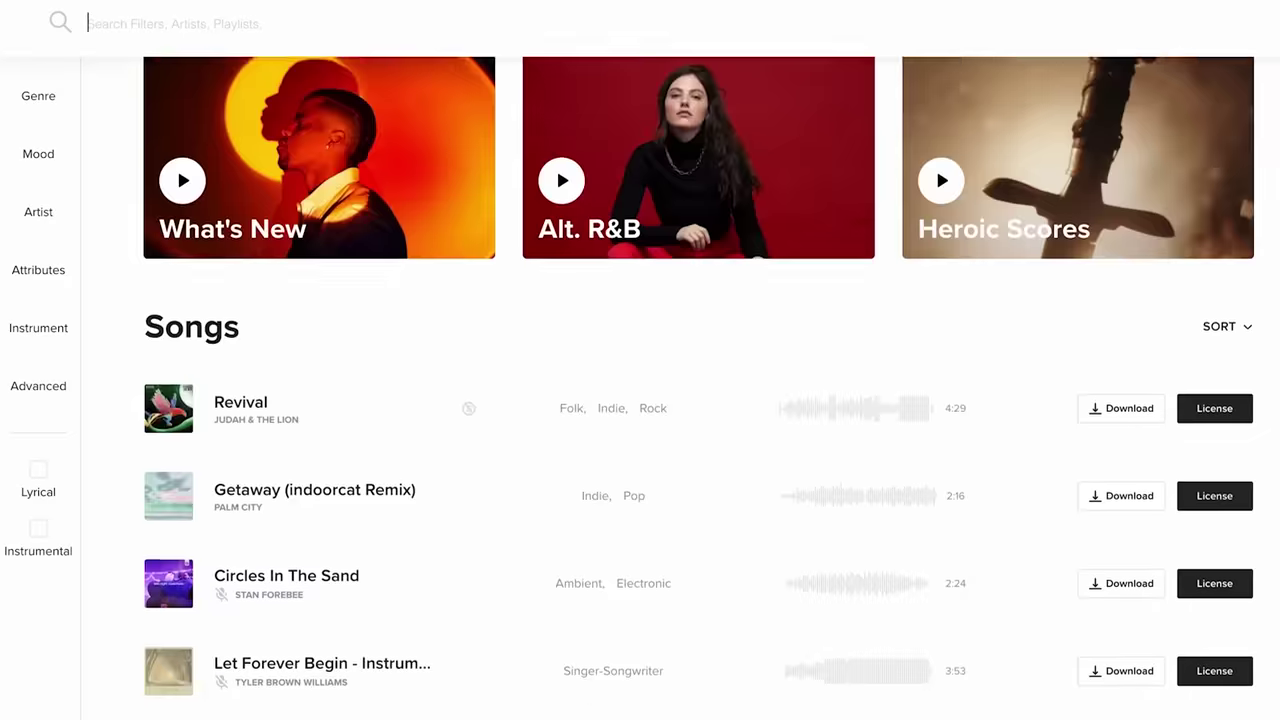
pyautogui.scroll(-6, 640, 380)
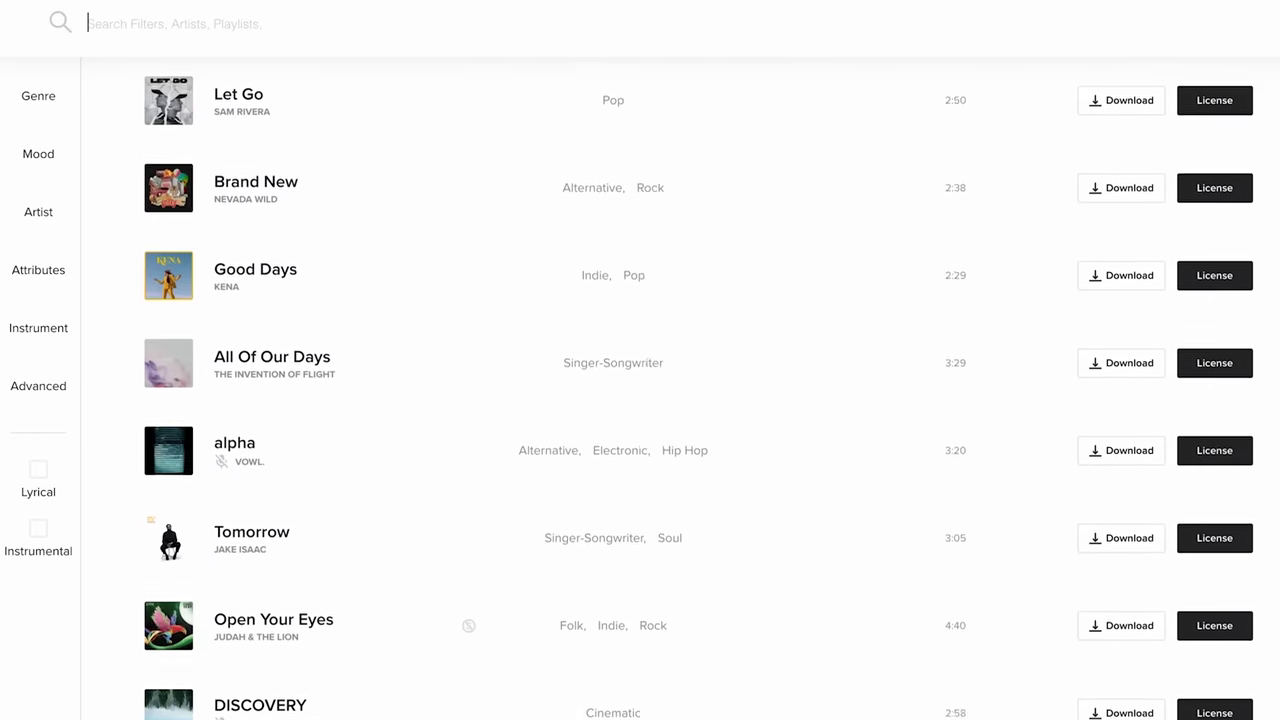
pyautogui.scroll(-5, 640, 380)
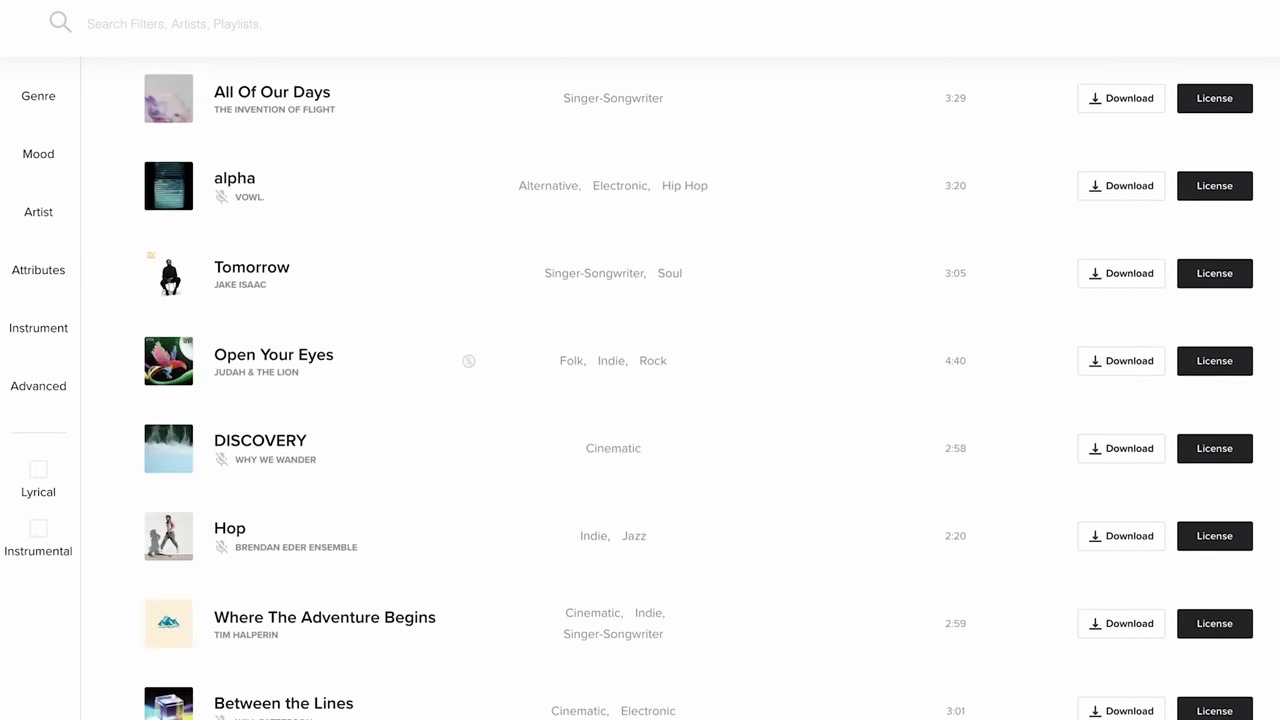
# - Search the music catalogue for an artist and open the advanced filters
pyautogui.write('ryan t')
pyautogui.click(205, 162)
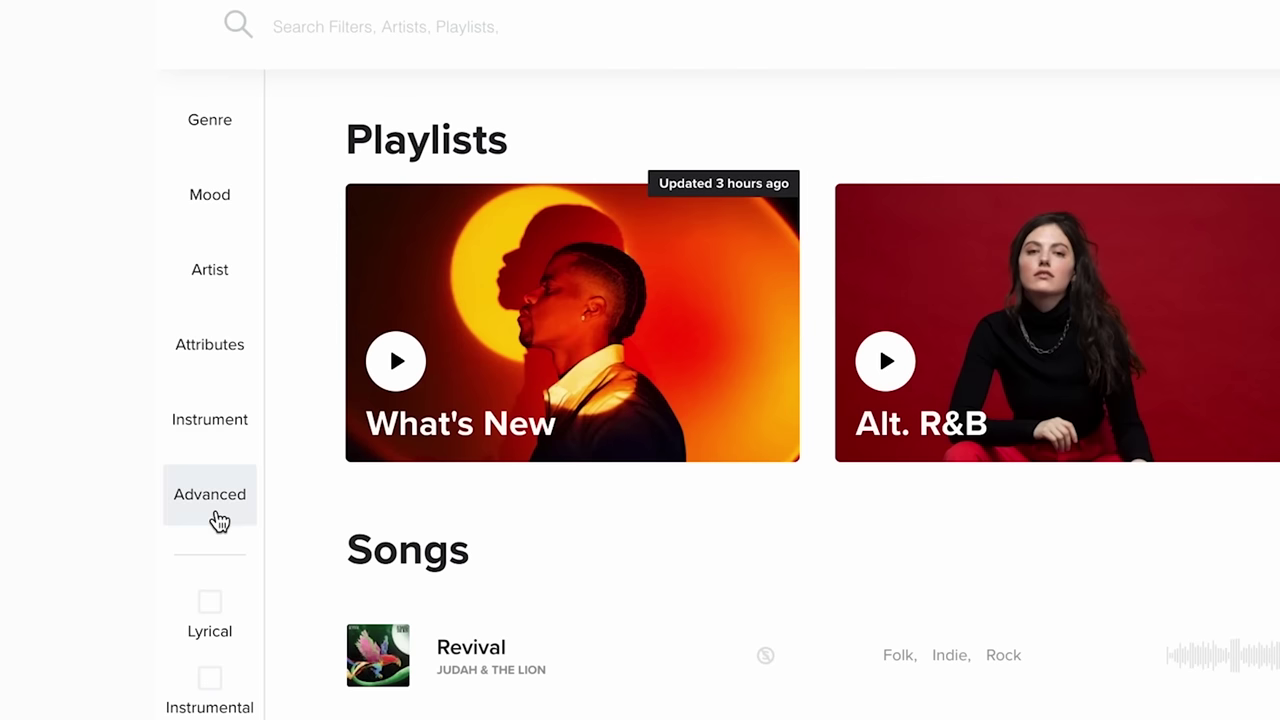
pyautogui.click(219, 521)
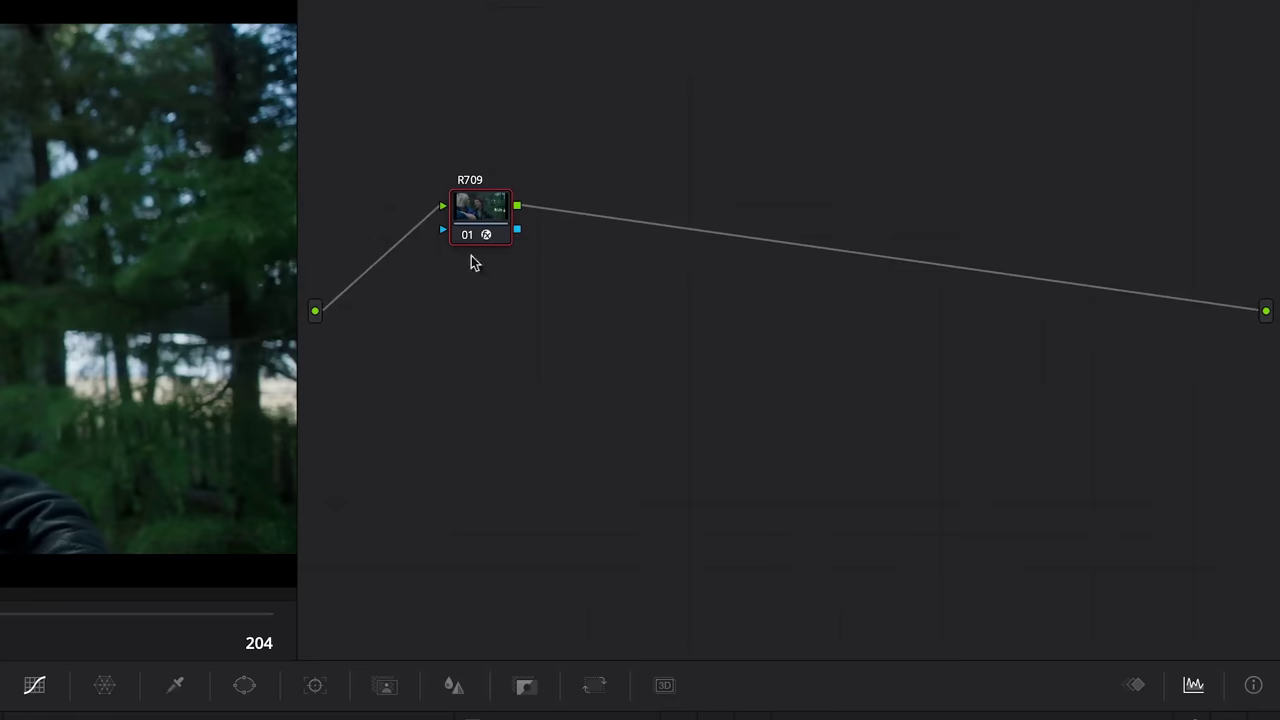
# - Switch to the two-actor clip in DaVinci Resolve, insert a serial node before R709, and name it Primary
pyautogui.moveTo(482, 215); pyautogui.dragTo(722, 307)
pyautogui.hotkey('shift', 's')
pyautogui.moveTo(720, 360); pyautogui.dragTo(408, 153)
pyautogui.press('F2')
pyautogui.write('Primary')
pyautogui.press('Return')
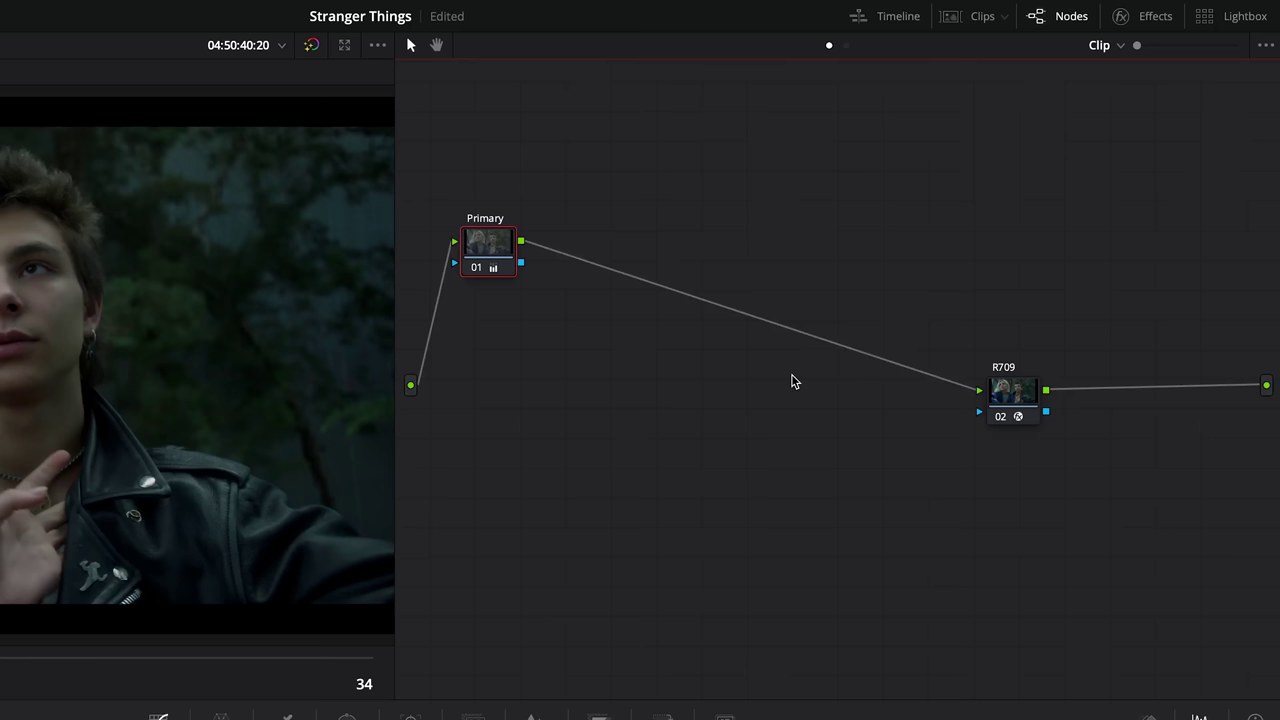
# - Add a serial node and a layer node after Primary, applying Color Compressor to the upper one and Contrast Pop to the lower one
pyautogui.hotkey('alt', 's')
pyautogui.hotkey('alt', 'l')
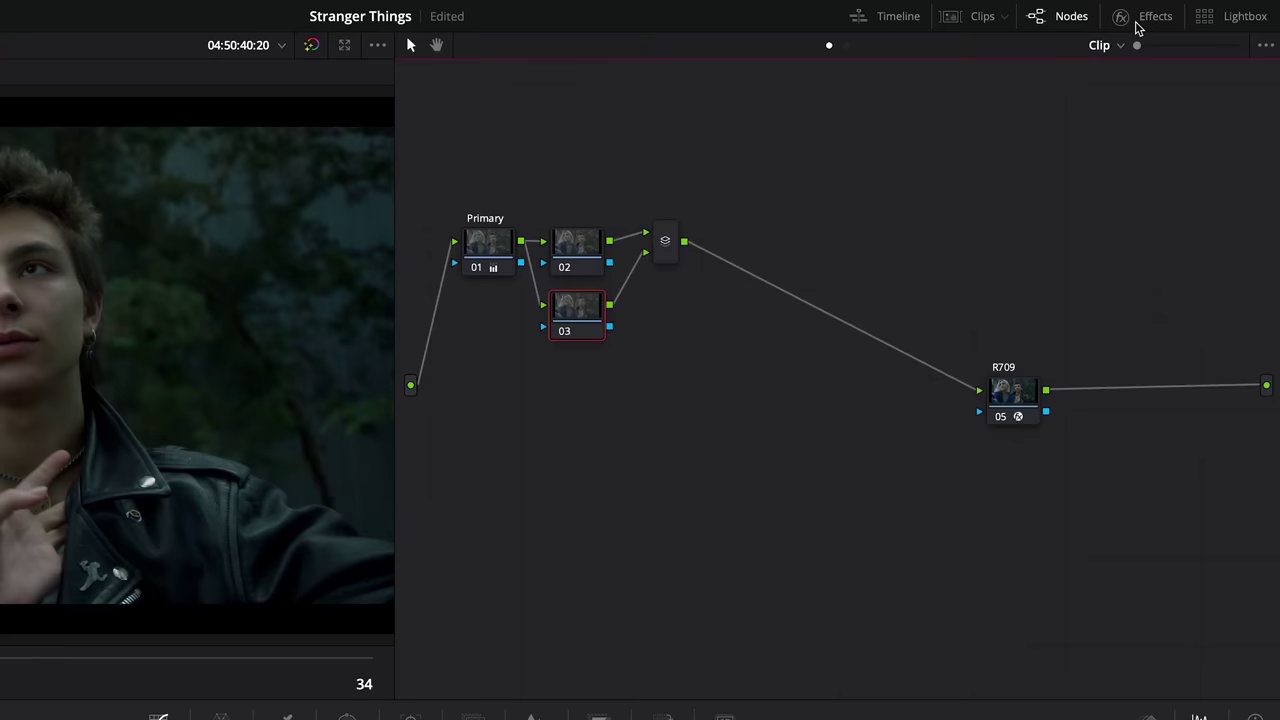
pyautogui.click(1136, 18)
pyautogui.moveTo(1040, 452); pyautogui.dragTo(520, 252)
pyautogui.moveTo(1036, 562); pyautogui.dragTo(508, 318)
# - Set Color Compressor's Compress Luminance to 0.156 with a sampled target color, and slightly raise Contrast Pop's Detail Amount
pyautogui.click(514, 242)
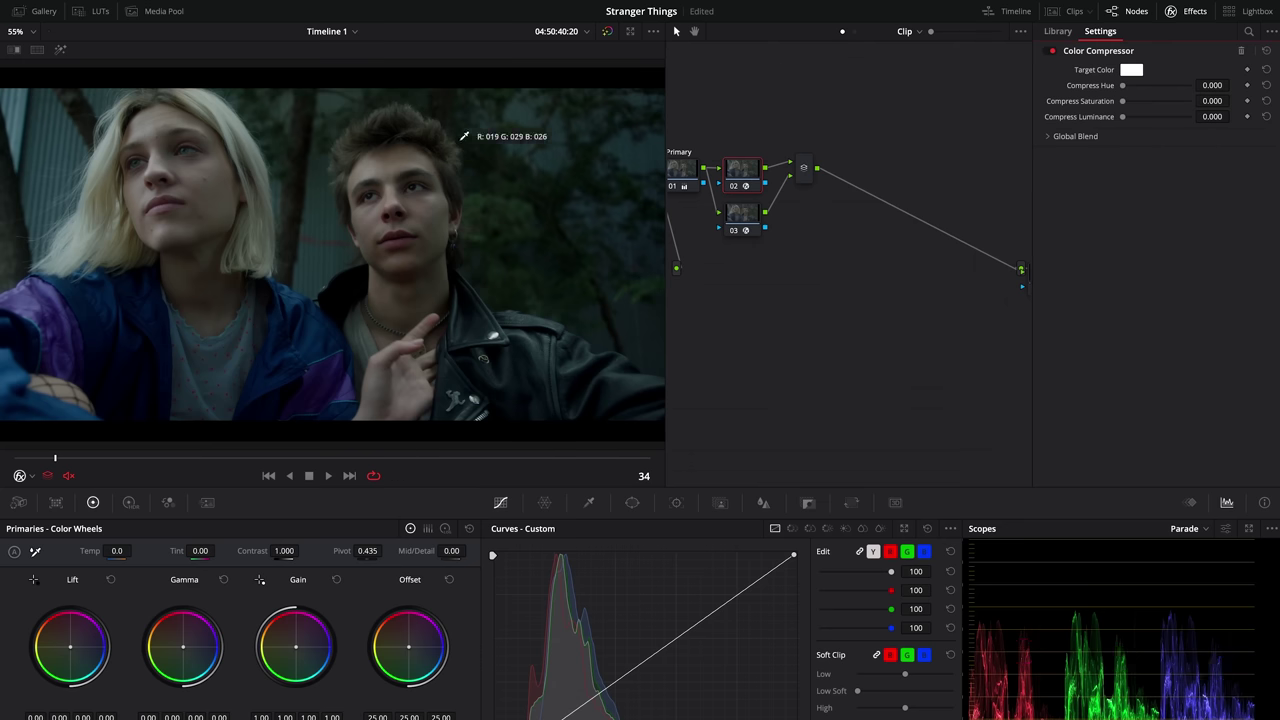
pyautogui.moveTo(1122, 116); pyautogui.dragTo(1131, 121)
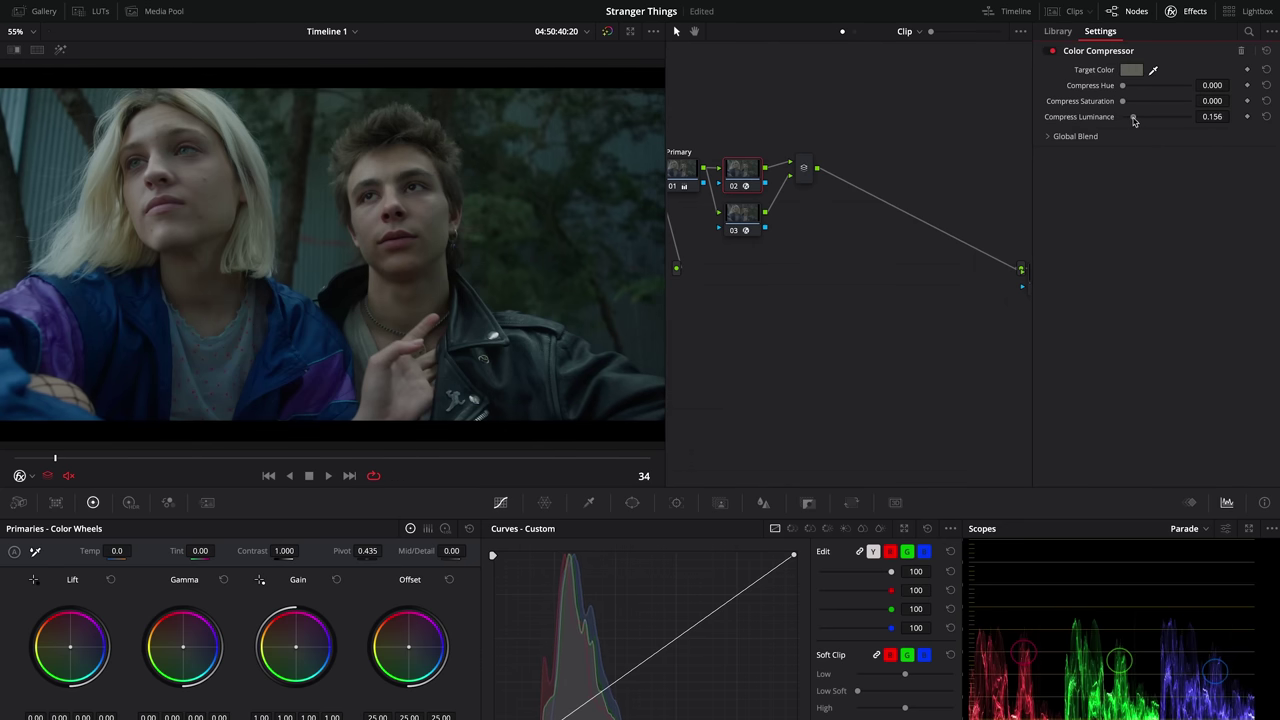
pyautogui.click(737, 219)
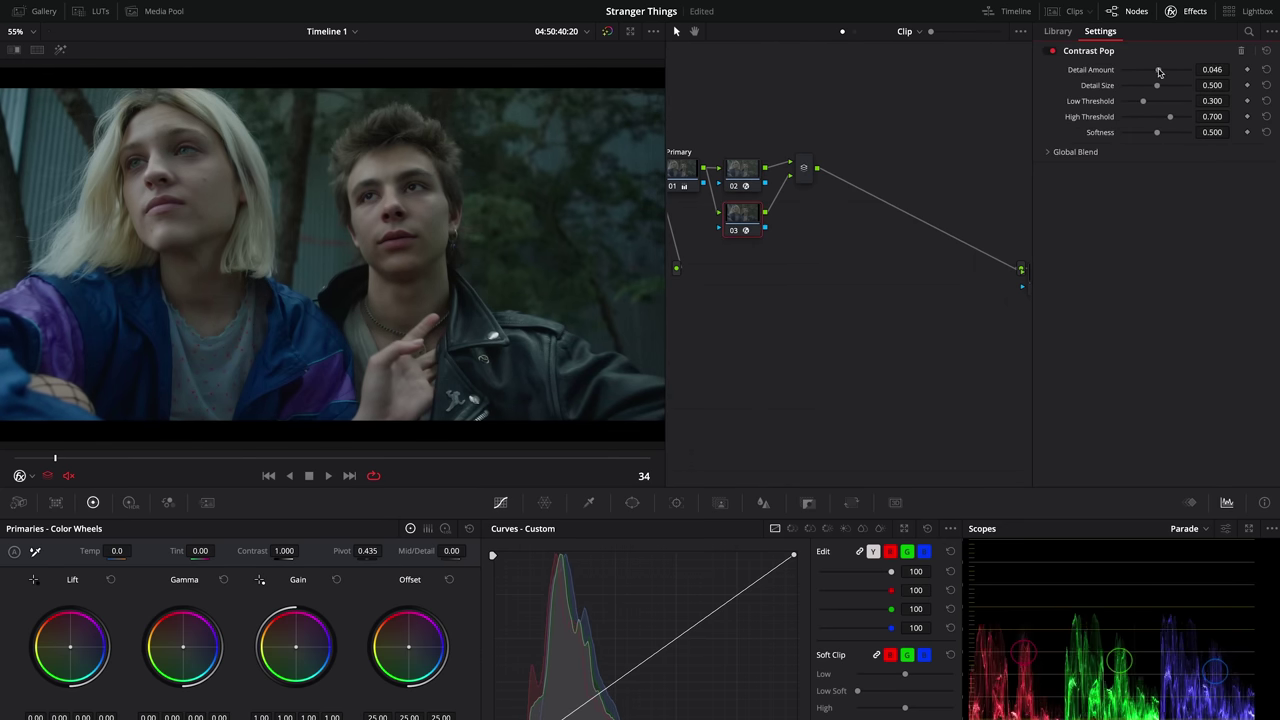
pyautogui.click(1188, 12)
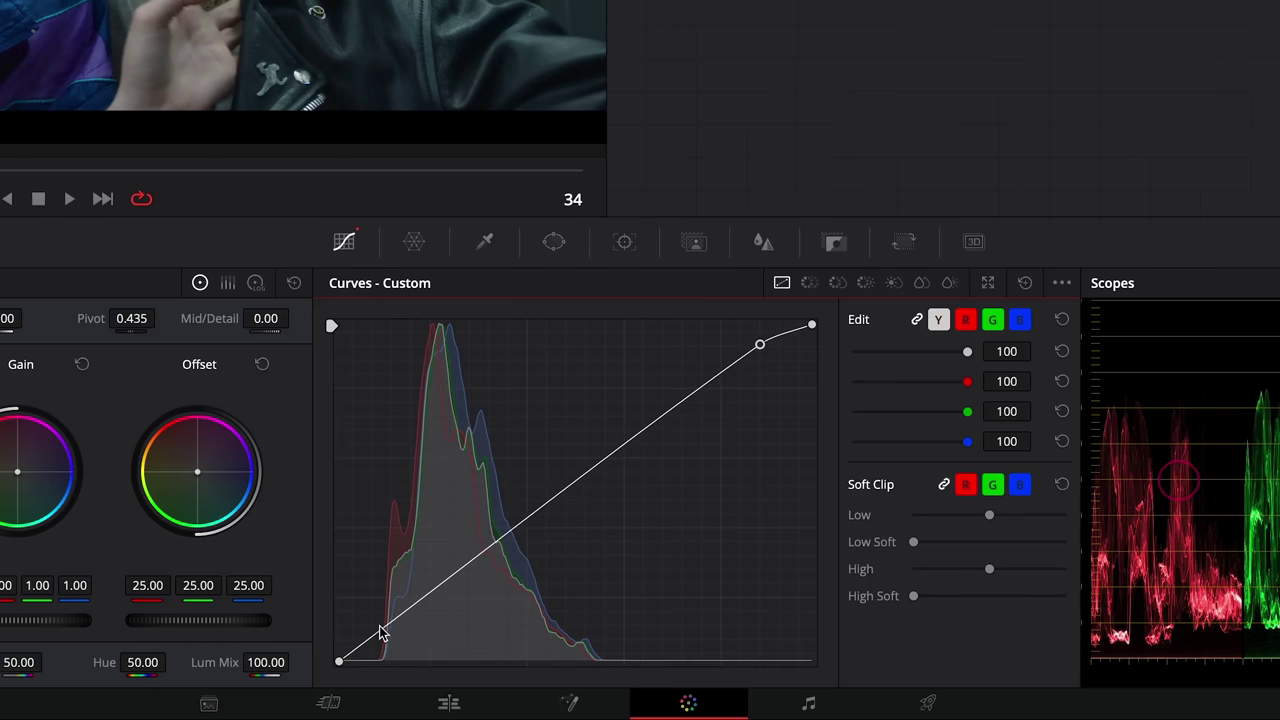
# - On the Primary node, shape the custom curve by lowering the shadow point and fine-tuning the highlight point for more contrast
pyautogui.moveTo(380, 630); pyautogui.dragTo(390, 642)
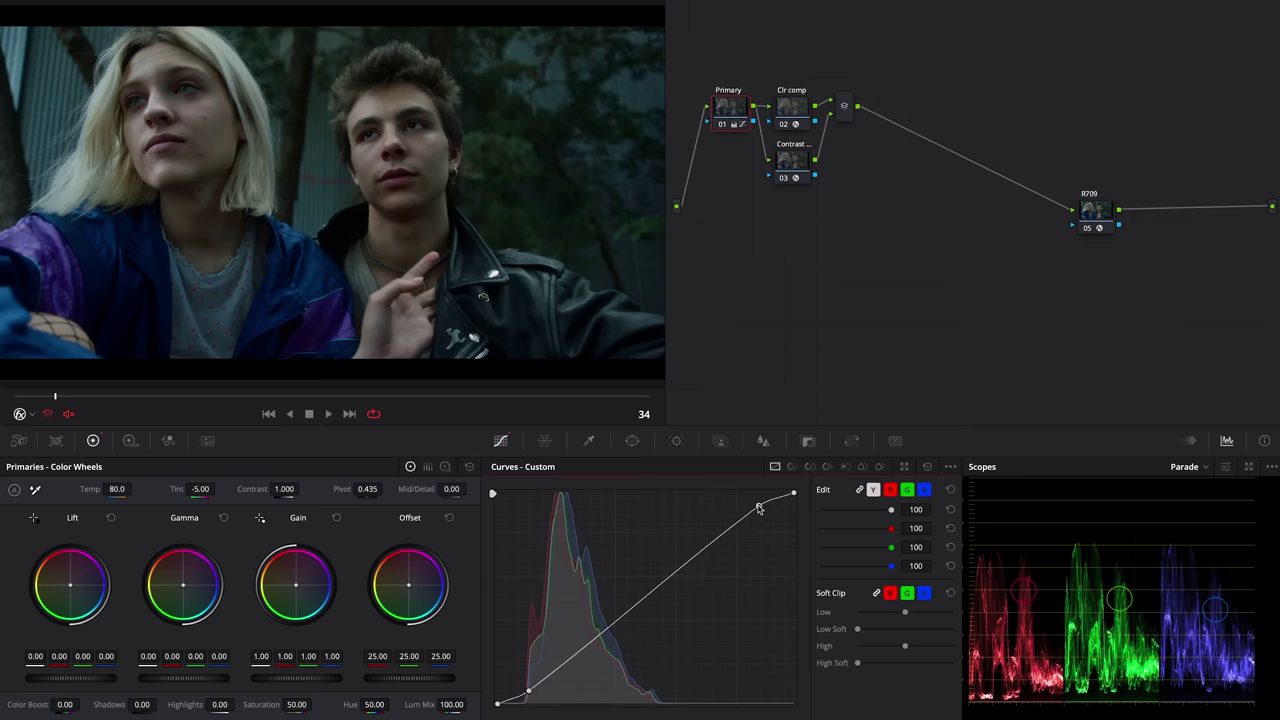
pyautogui.moveTo(759, 508); pyautogui.dragTo(755, 509)
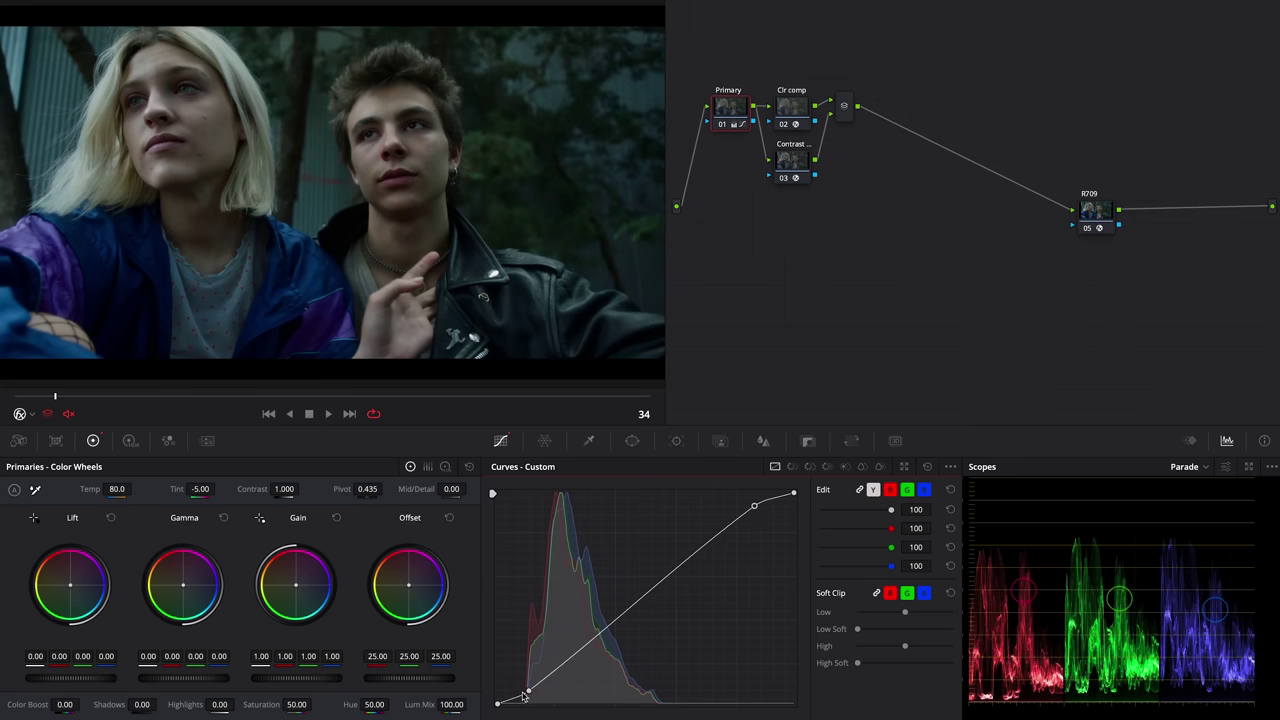
pyautogui.moveTo(521, 697); pyautogui.dragTo(531, 695)
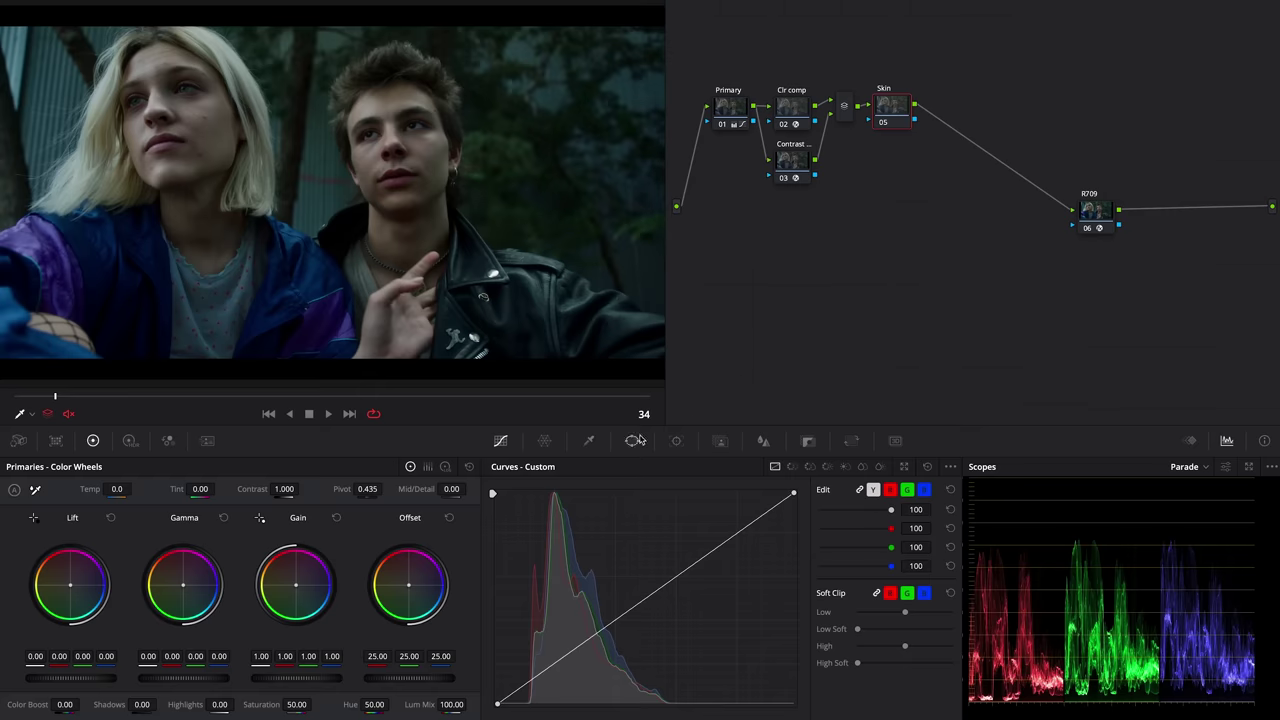
# - On the Skin node, sample the man's skin with the HSL qualifier and narrow the hue range away from the greens
pyautogui.click(588, 440)
pyautogui.click(425, 137)
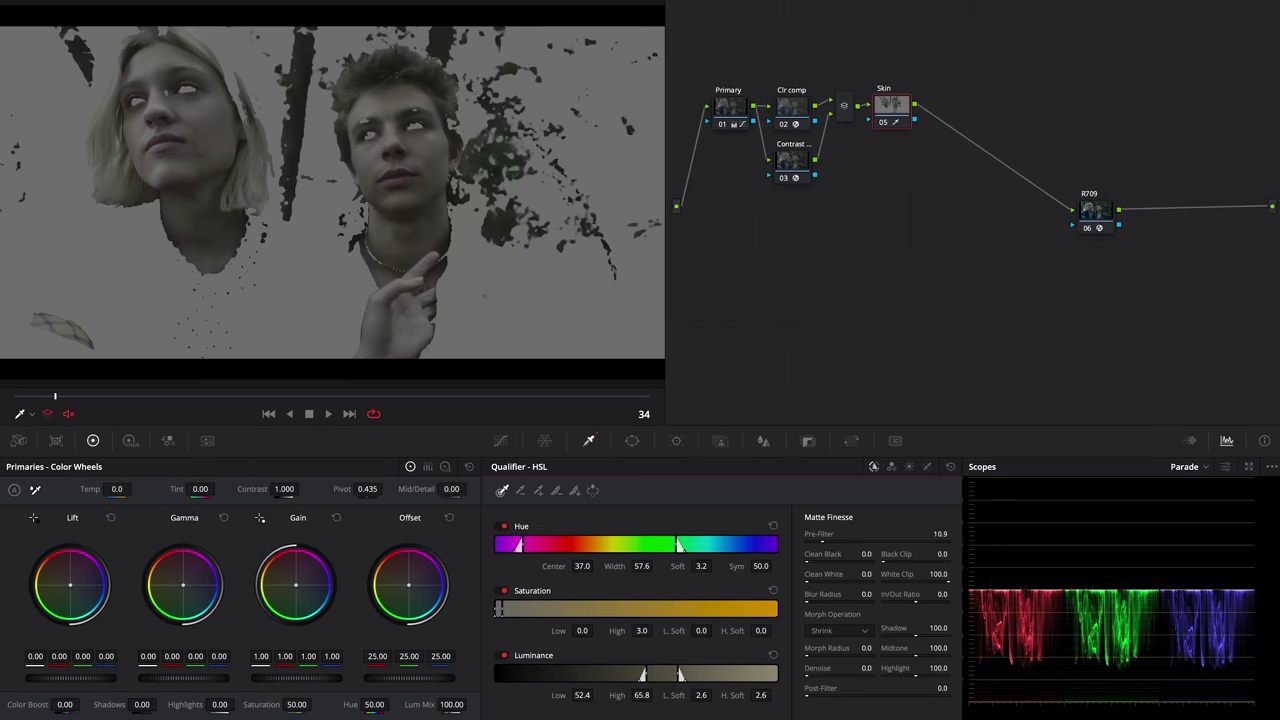
pyautogui.moveTo(680, 545); pyautogui.dragTo(631, 543)
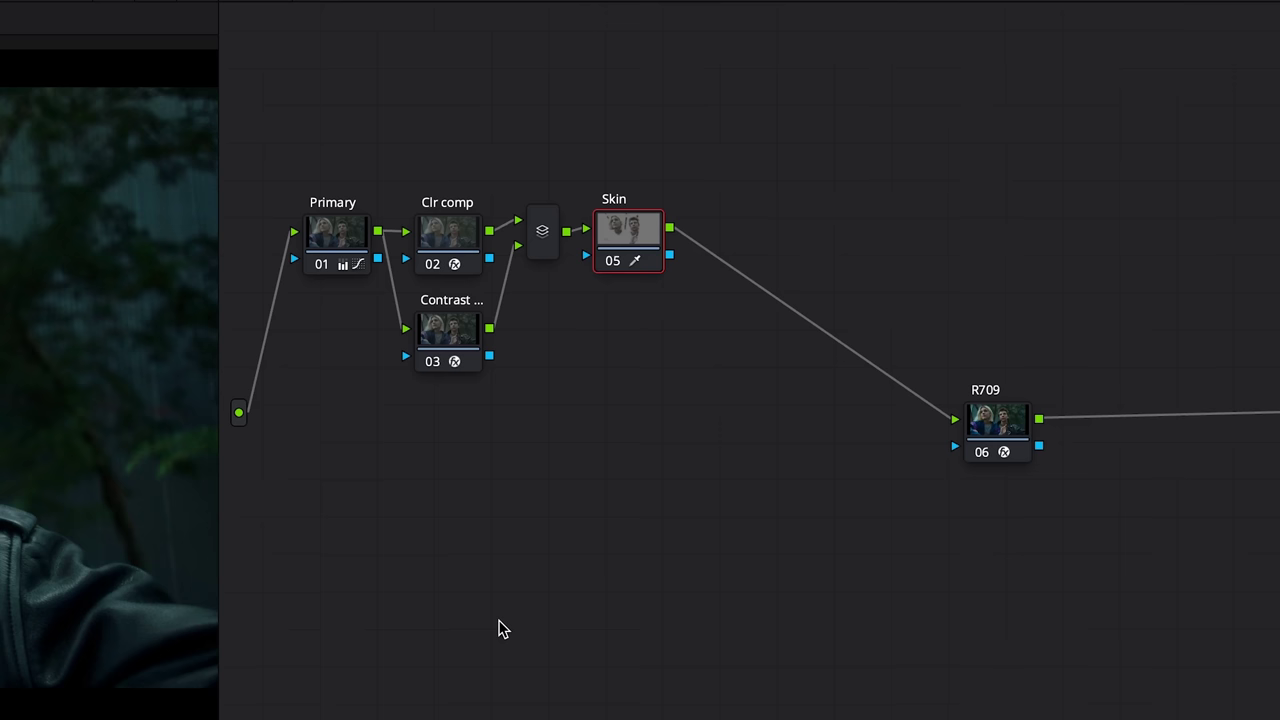
# - Add a layer node named Fix beneath Skin, and another layer node beneath the Faces node
pyautogui.hotkey('alt', 'l')
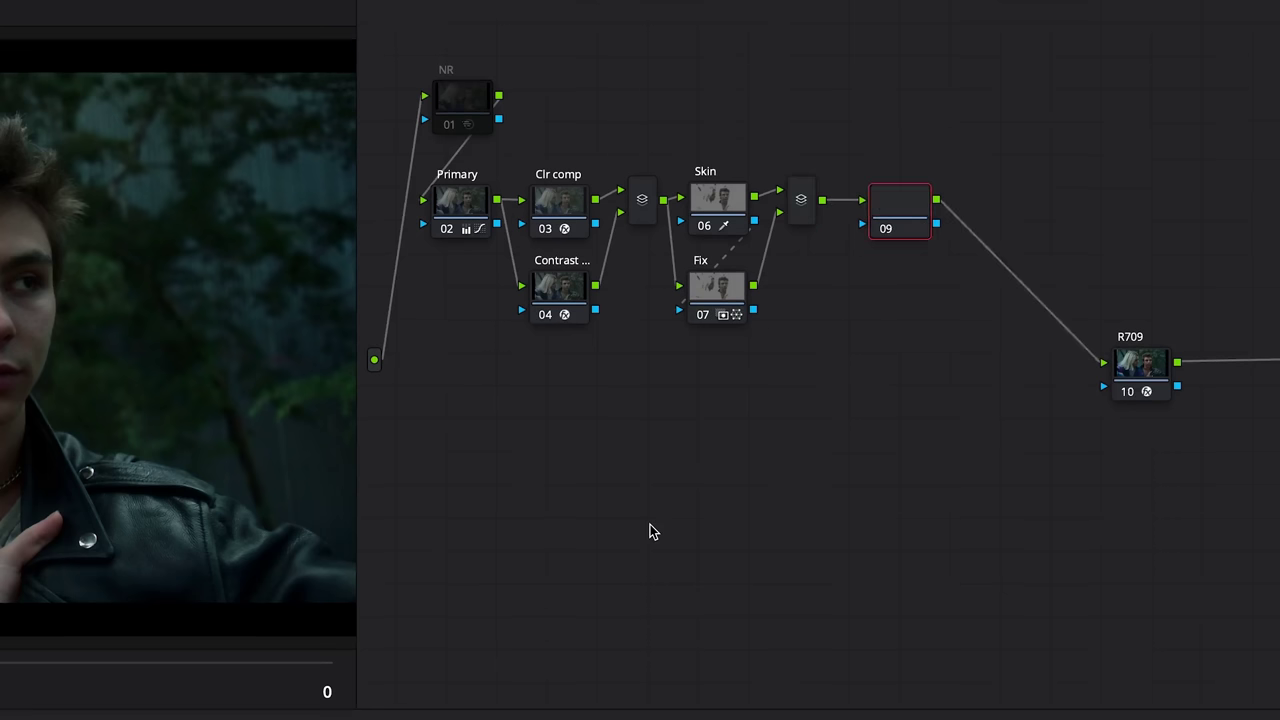
pyautogui.hotkey('alt', 'l')
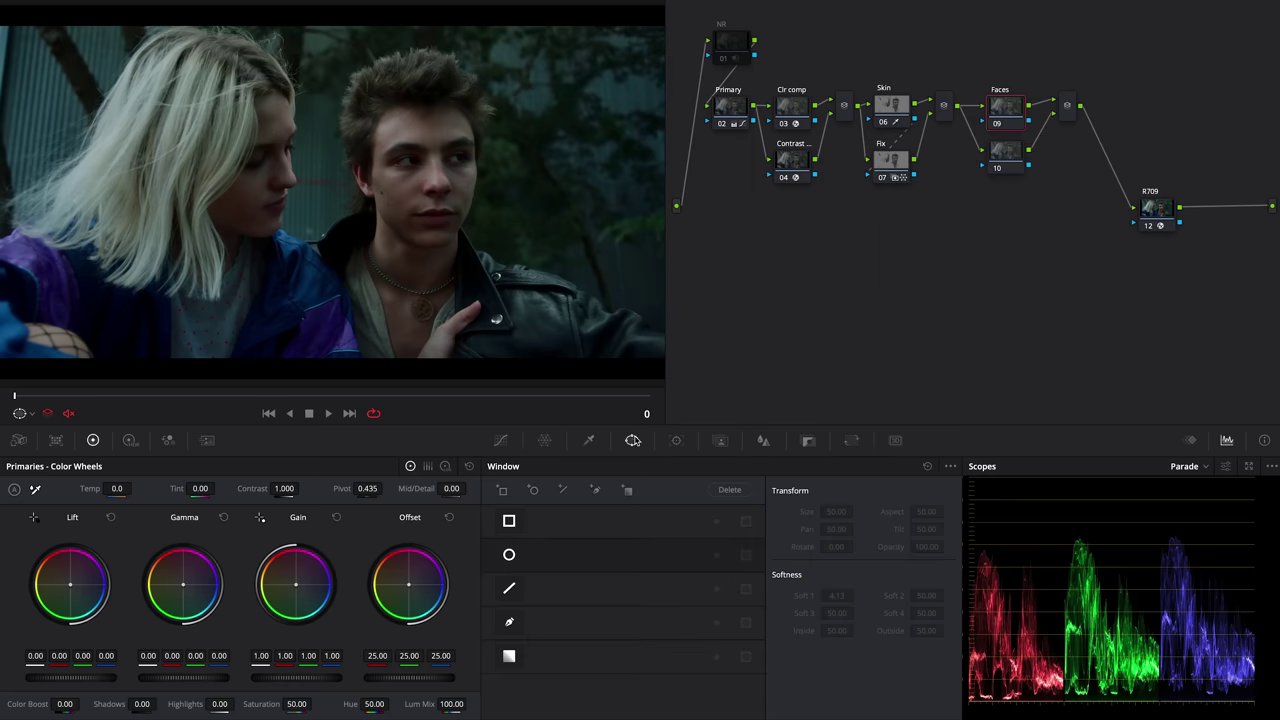
# - On the Faces node, fit an oval window around the dark-haired man's face and track it through the clip
pyautogui.click(510, 556)
pyautogui.moveTo(334, 194); pyautogui.dragTo(437, 175)
pyautogui.moveTo(534, 174); pyautogui.dragTo(488, 173)
pyautogui.moveTo(435, 198); pyautogui.dragTo(443, 194)
pyautogui.moveTo(425, 268); pyautogui.dragTo(425, 272)
pyautogui.click(676, 441)
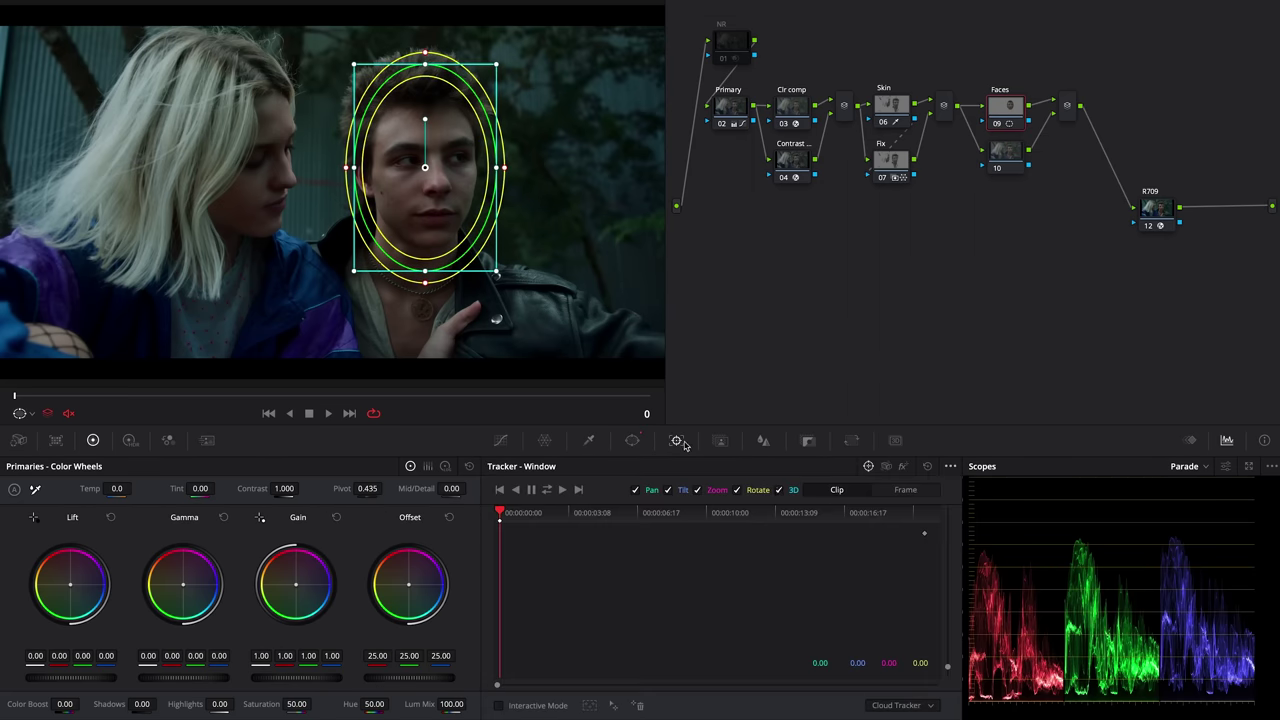
pyautogui.click(546, 490)
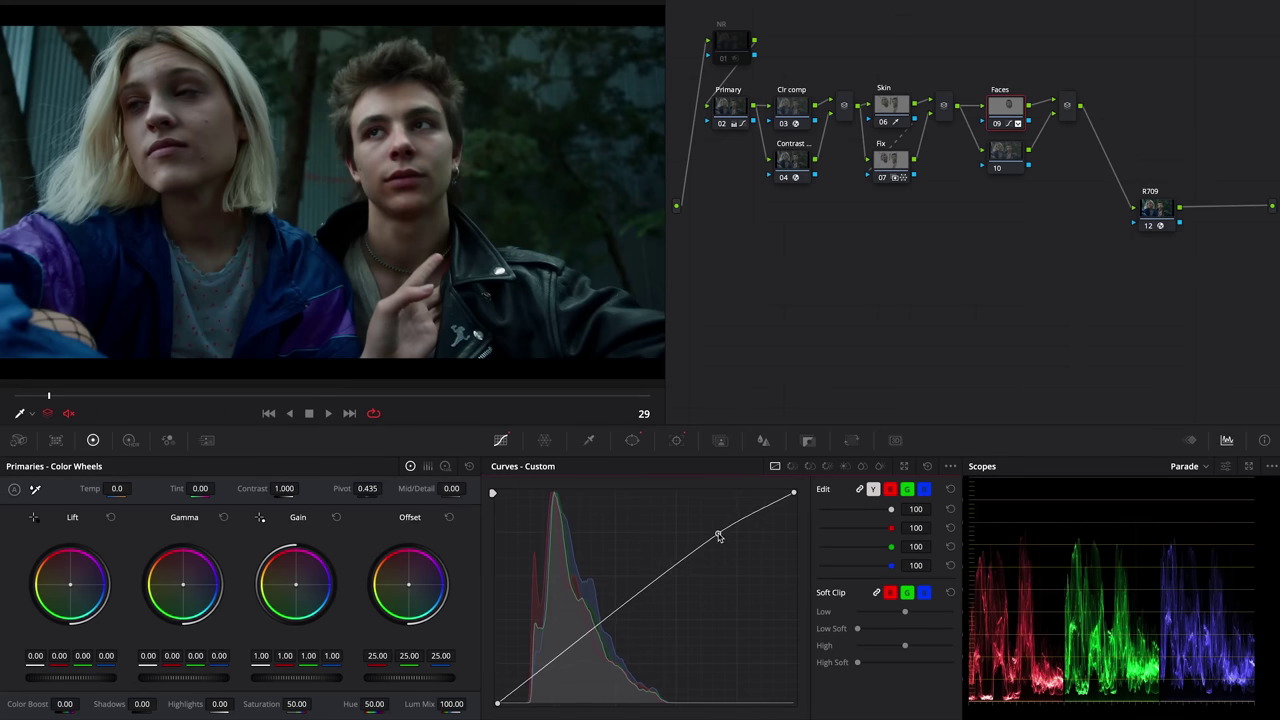
# - Clear the selected track data of the man's face window from frame 319 onward
pyautogui.click(677, 443)
pyautogui.moveTo(671, 512); pyautogui.dragTo(753, 525)
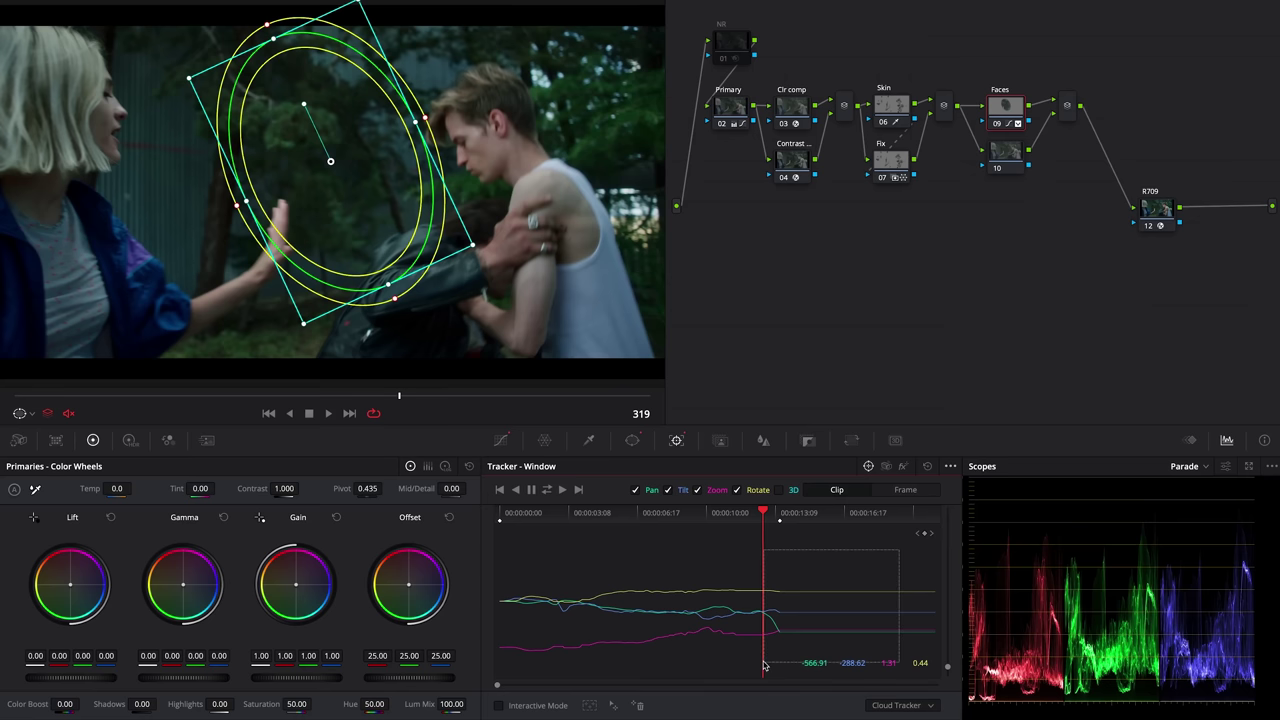
pyautogui.click(950, 467)
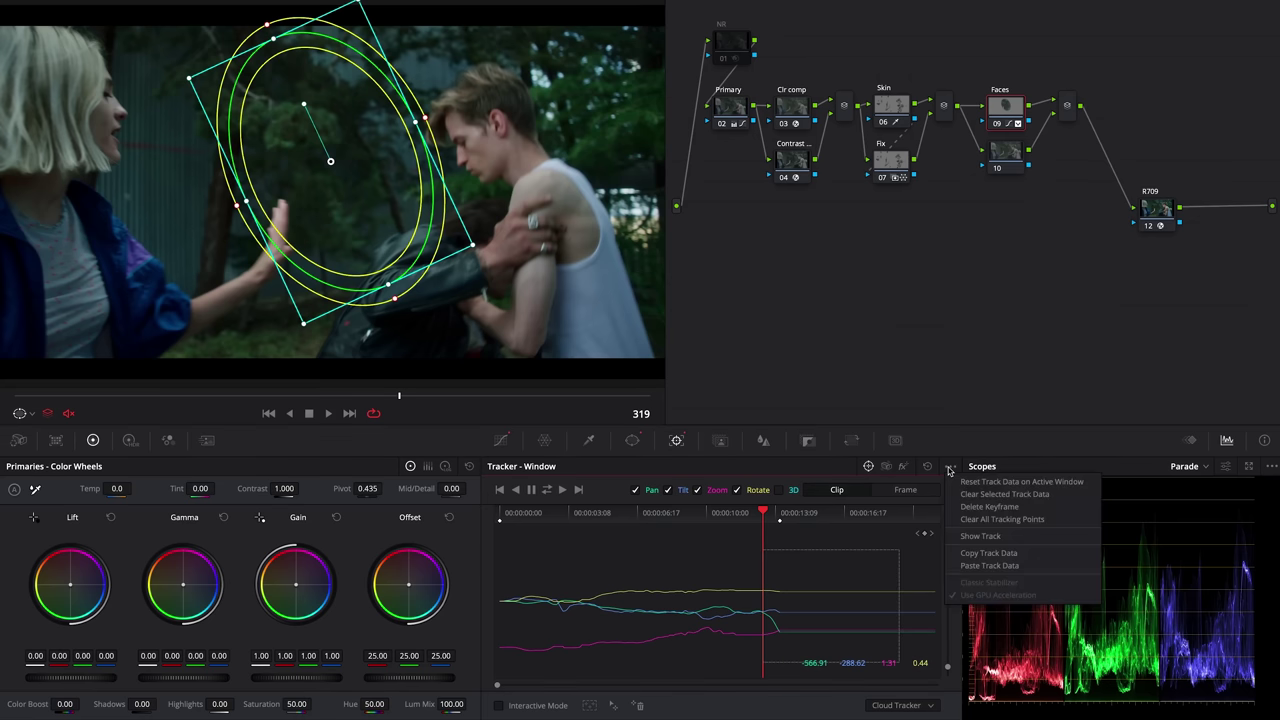
pyautogui.click(1005, 494)
# - Keyframe the man's face window opacity to fade to 0 at frame 319 from an earlier frame, and play back the shot
pyautogui.click(1191, 441)
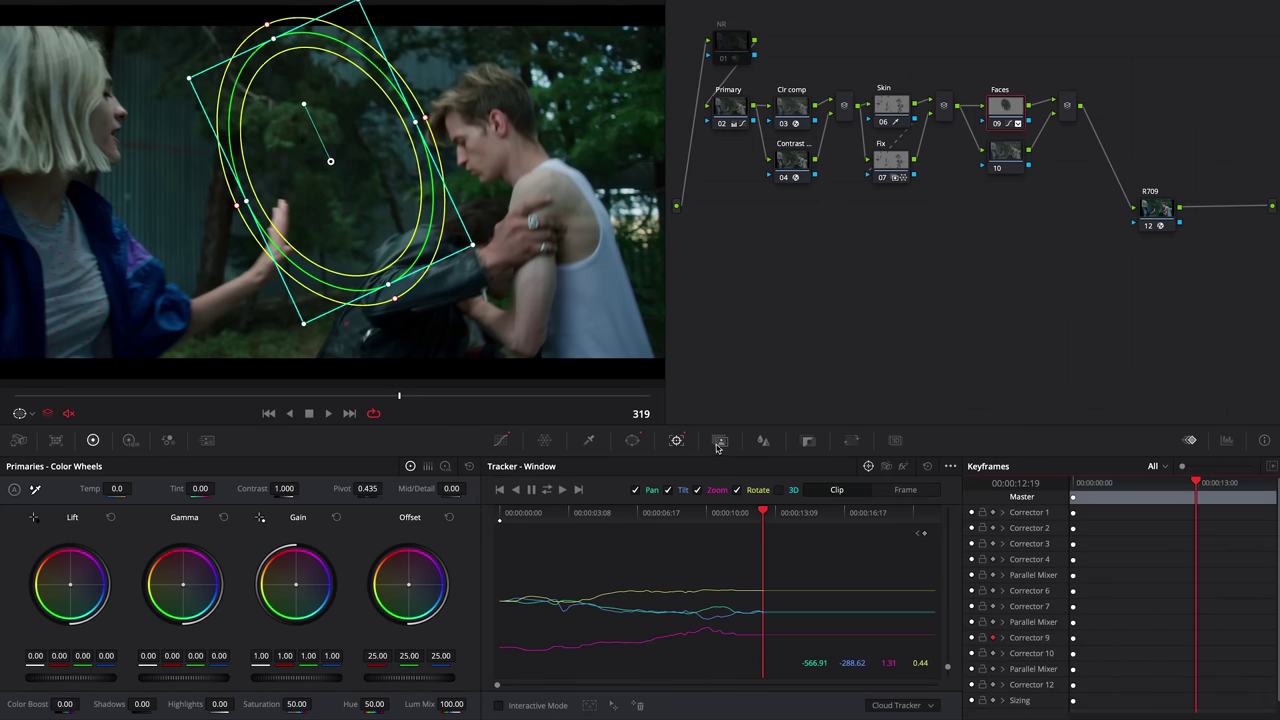
pyautogui.click(633, 441)
pyautogui.write('00.00')
pyautogui.press('Return')
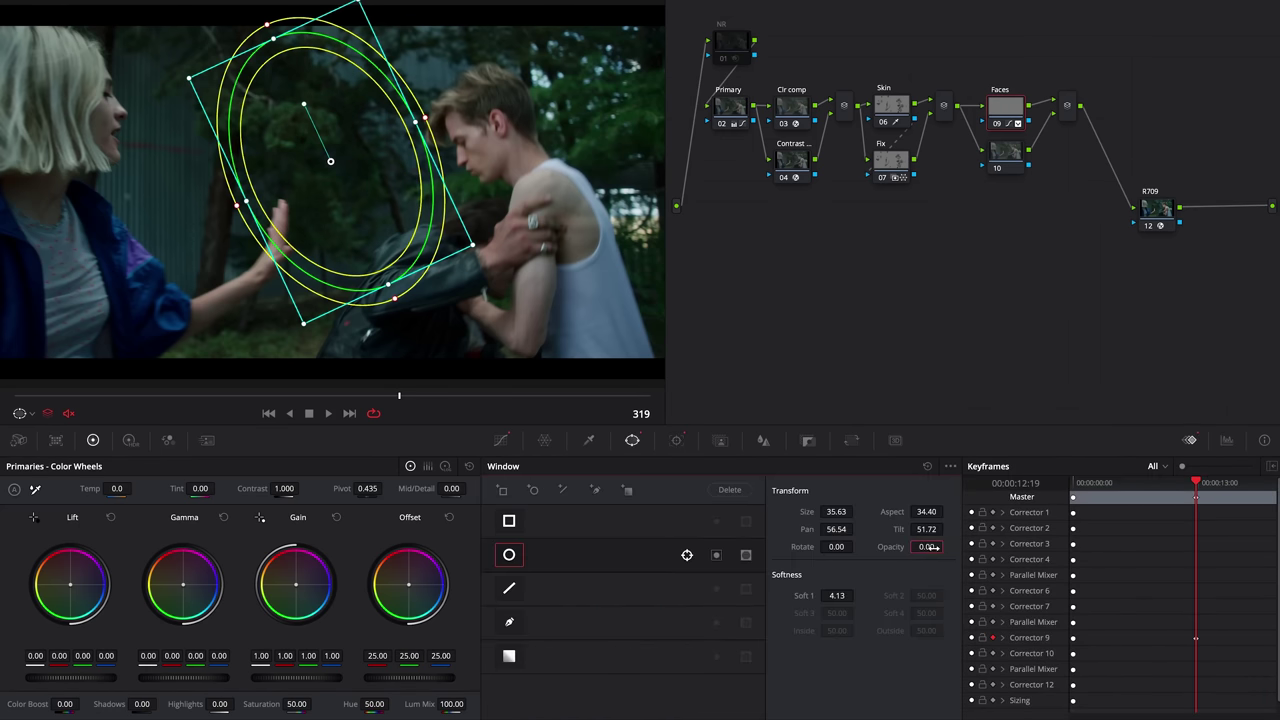
pyautogui.moveTo(1197, 483); pyautogui.dragTo(1179, 486)
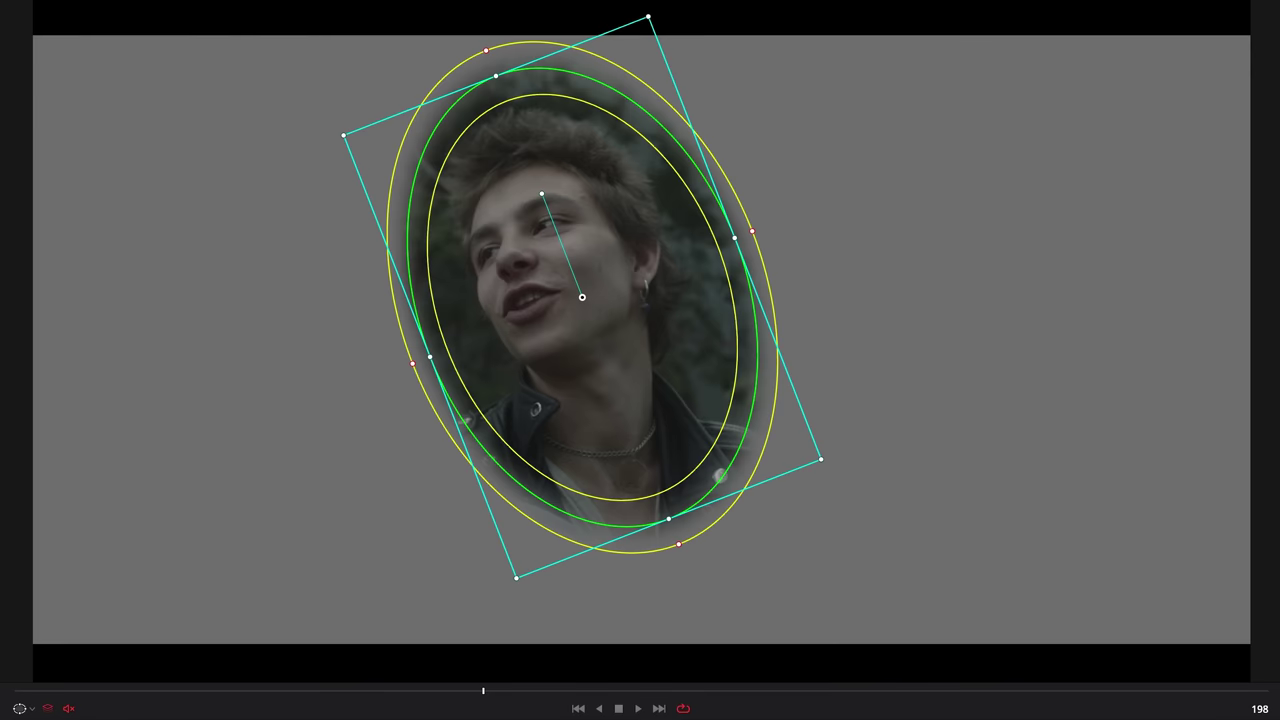
pyautogui.press('space')
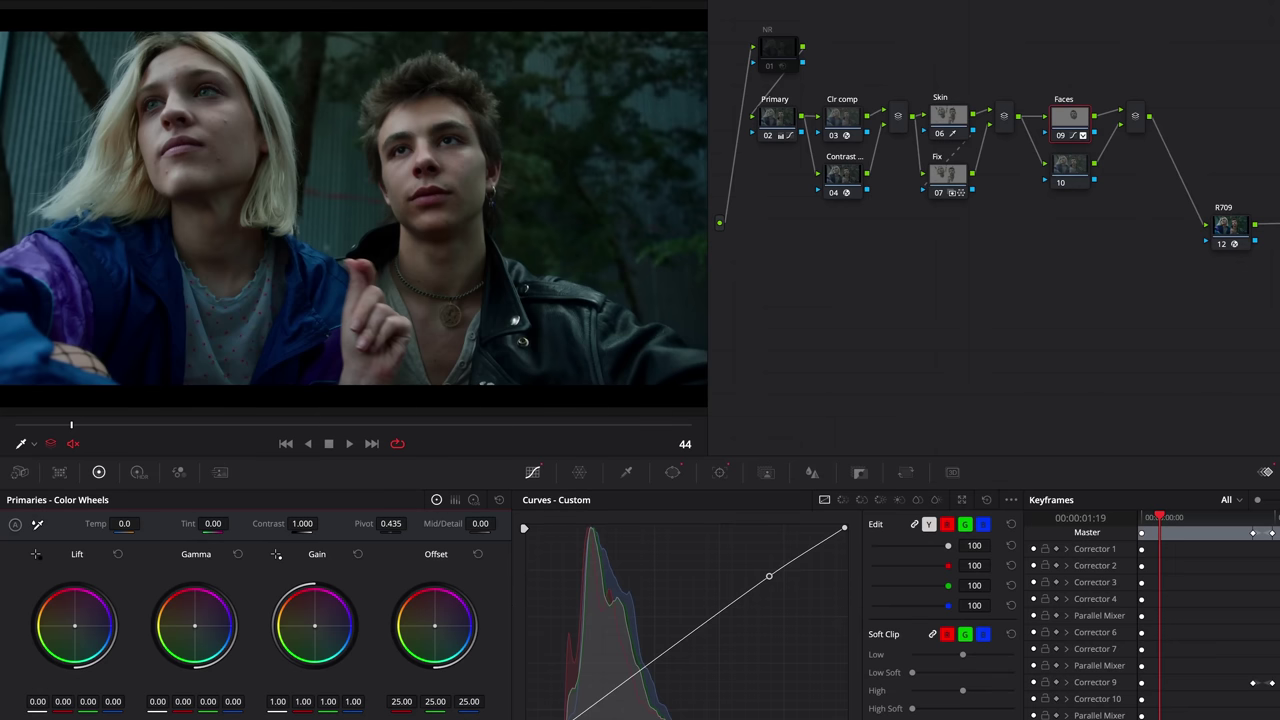
# - Nudge the Faces node's offset color slightly, and fit a tilted oval window around the blonde woman's face on the node below
pyautogui.moveTo(434, 626); pyautogui.dragTo(433, 624)
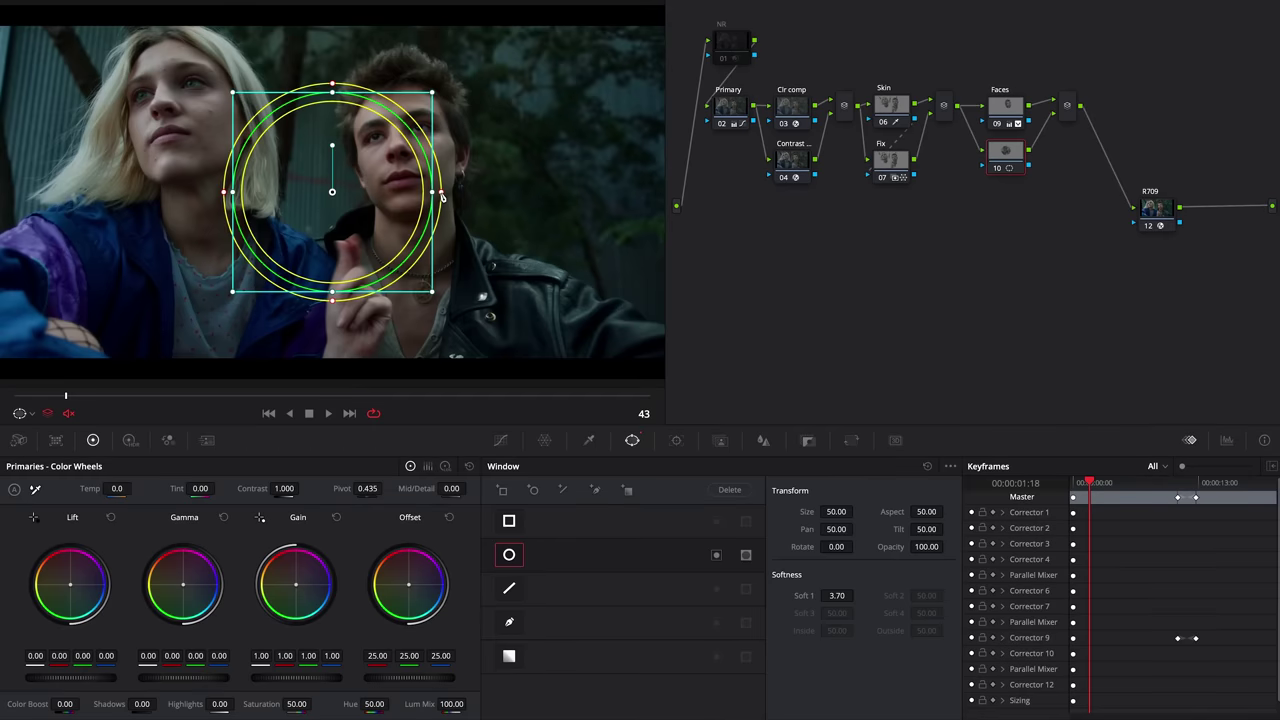
pyautogui.moveTo(332, 192); pyautogui.dragTo(170, 112)
pyautogui.moveTo(270, 112); pyautogui.dragTo(246, 112)
pyautogui.moveTo(170, 112); pyautogui.dragTo(175, 121)
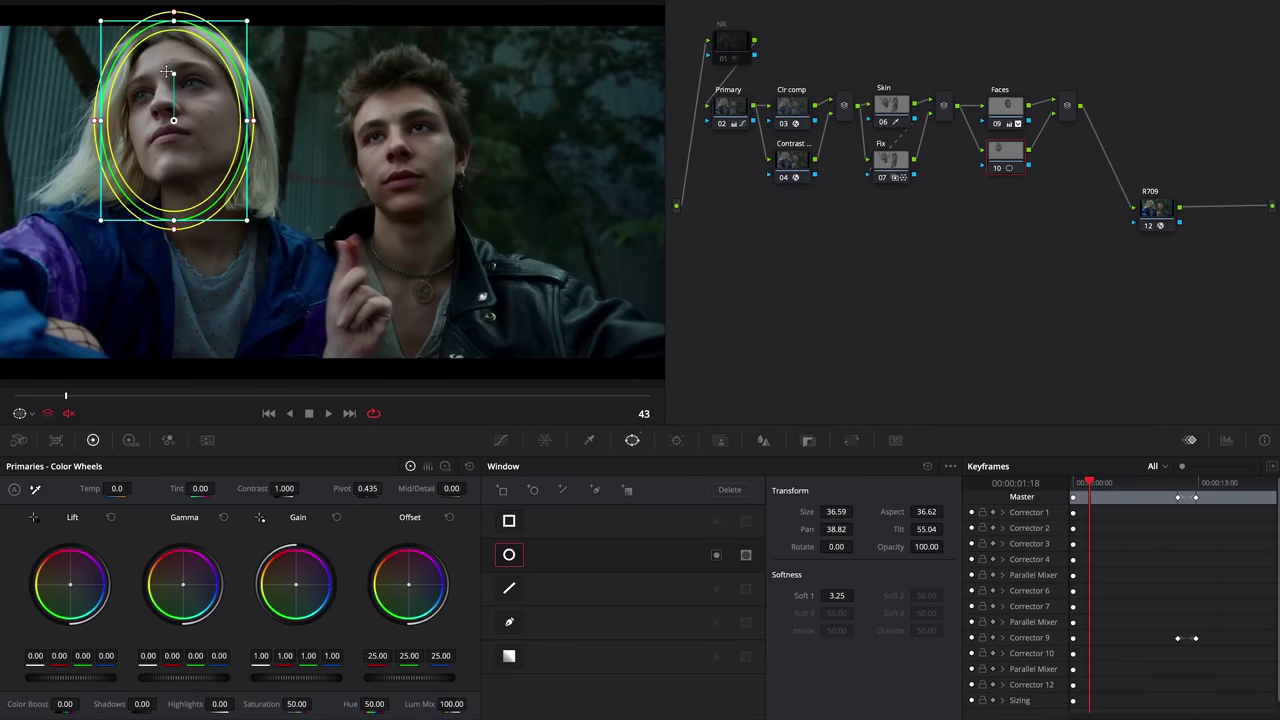
pyautogui.moveTo(175, 75); pyautogui.dragTo(164, 76)
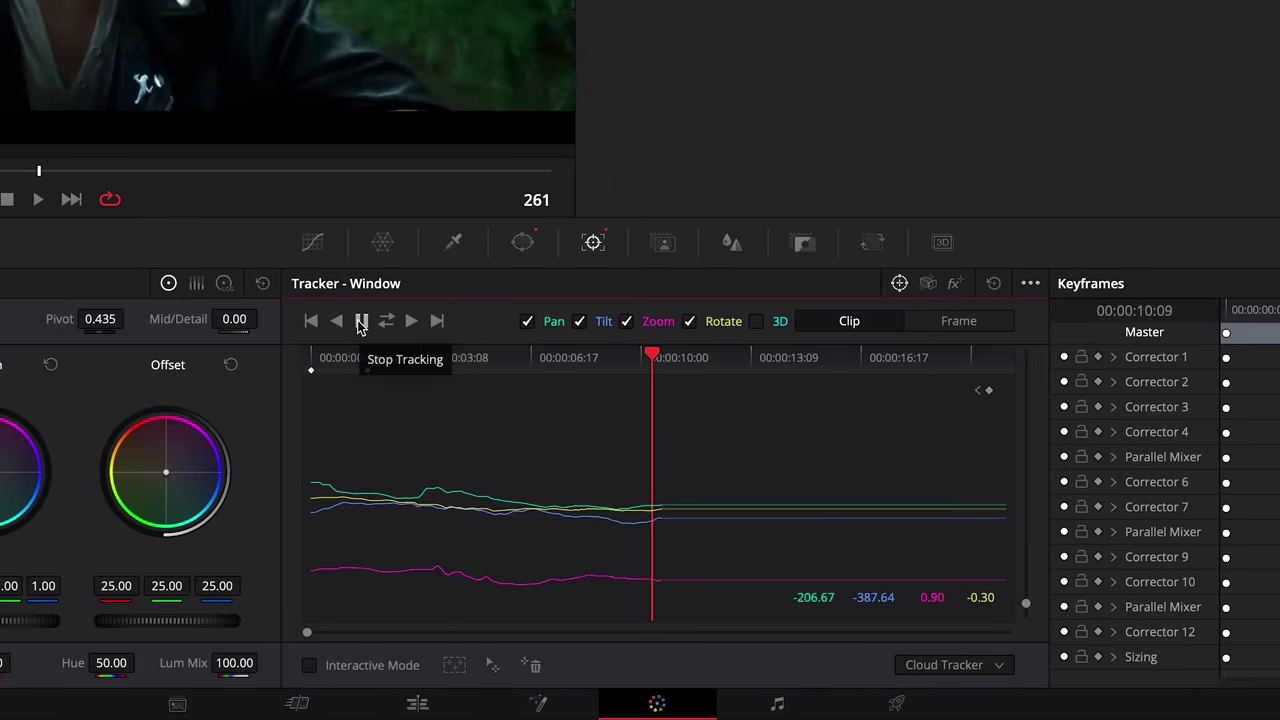
# - Stop tracking the woman's face window once she leaves the shot, and clear its track data from frame 326 onward
pyautogui.click(359, 321)
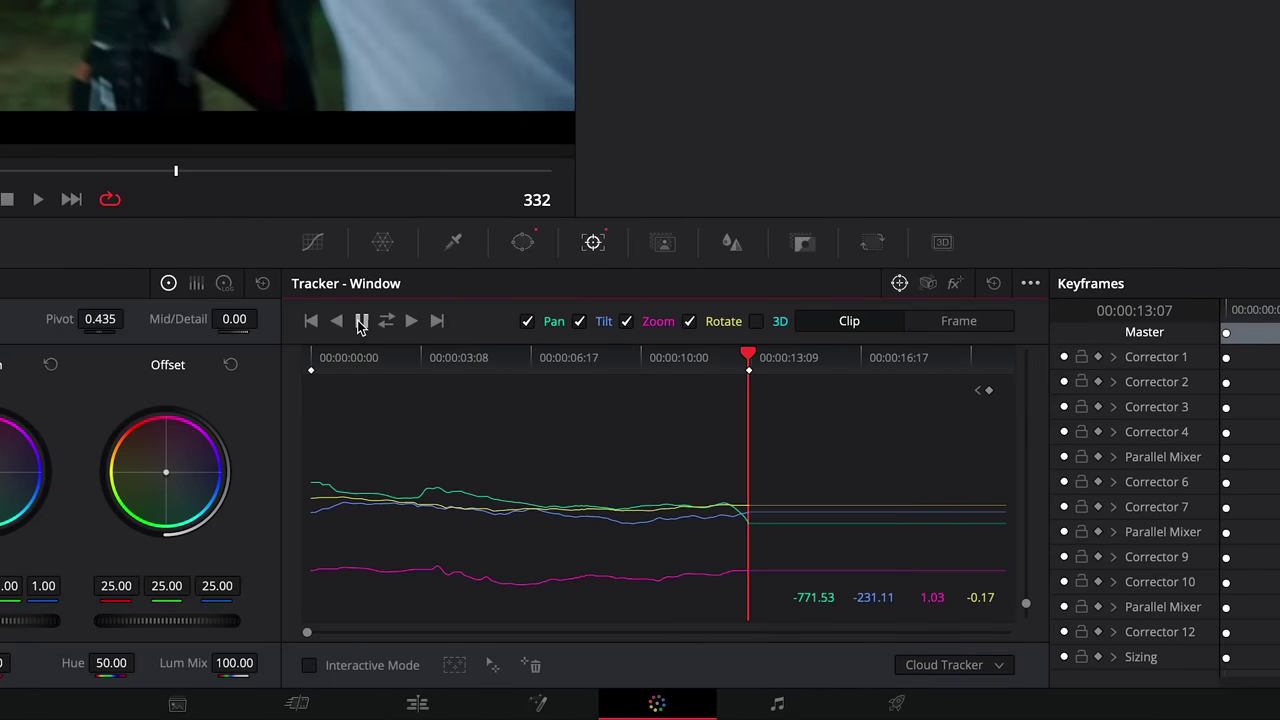
pyautogui.moveTo(897, 431); pyautogui.dragTo(757, 586)
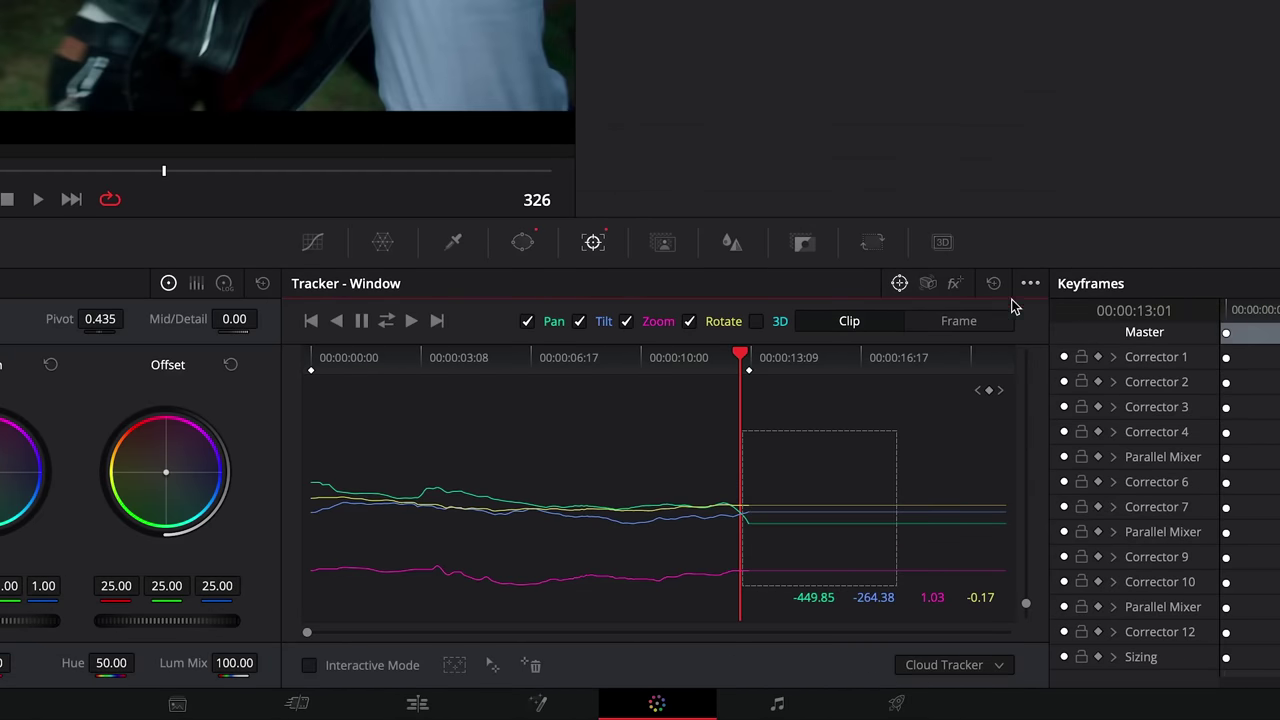
pyautogui.click(1030, 283)
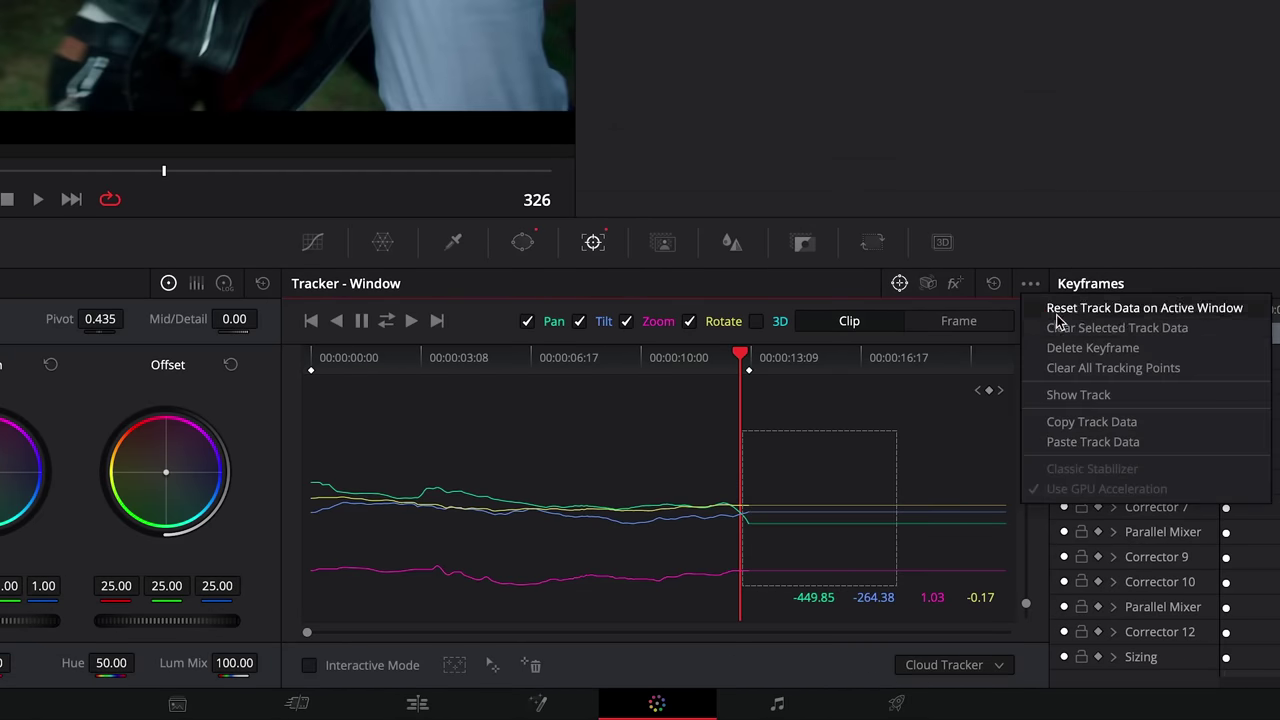
pyautogui.click(1063, 328)
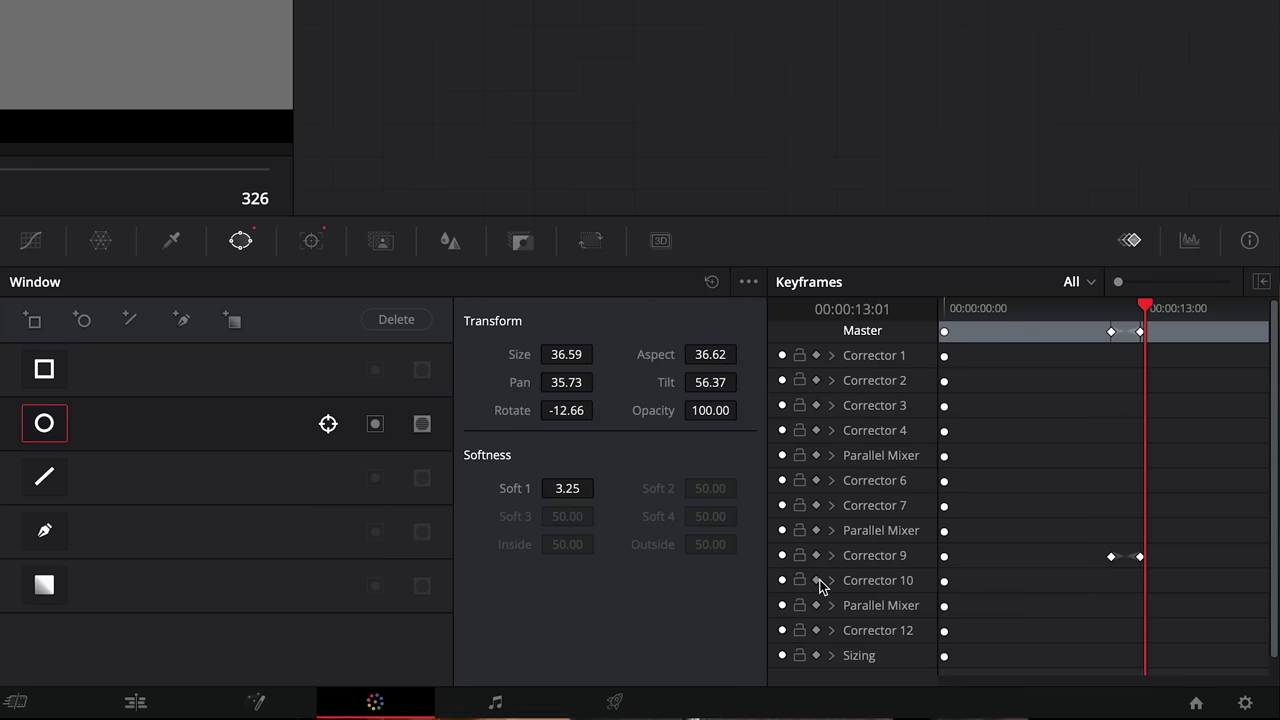
# - Go to a frame before 326 and open the woman's face window opacity for editing
pyautogui.moveTo(1145, 310); pyautogui.dragTo(1122, 313)
pyautogui.click(716, 414)
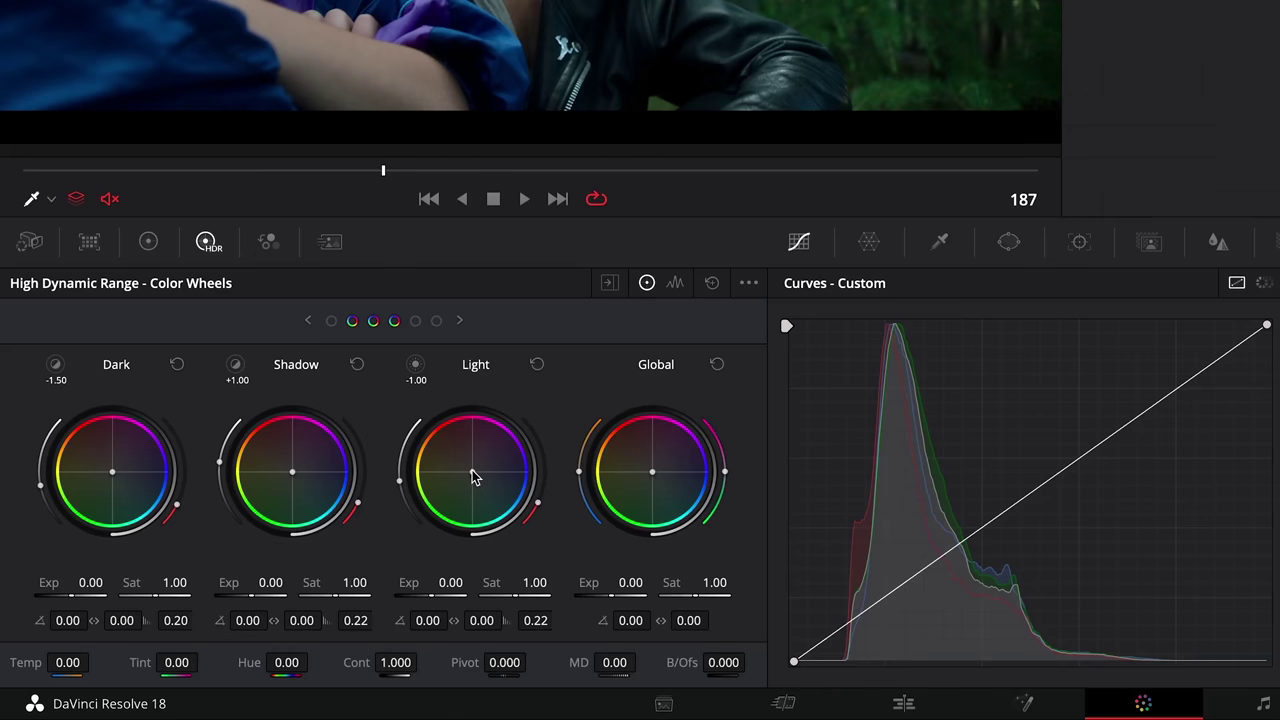
# - On the Secondary node, tint the HDR Light wheel to angle 108.43 and strength 0.01, and raise the contrast slightly
pyautogui.moveTo(473, 472); pyautogui.dragTo(473, 469)
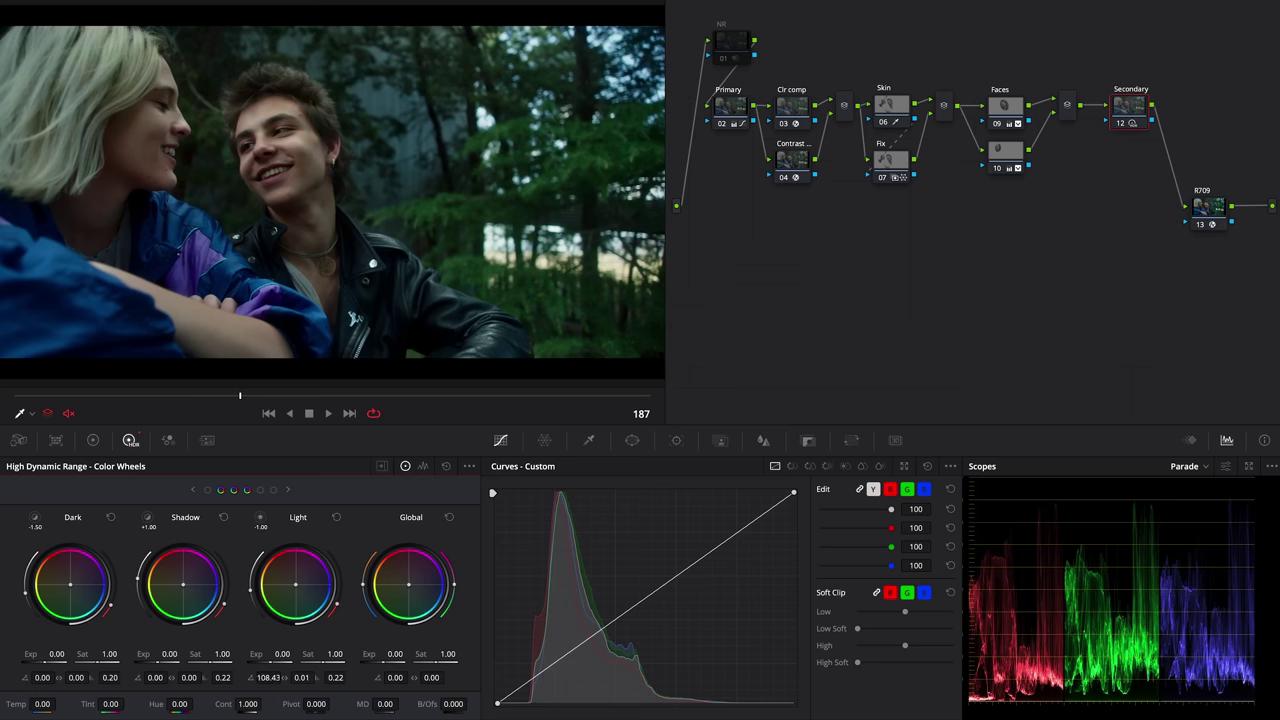
pyautogui.moveTo(265, 703); pyautogui.dragTo(268, 703)
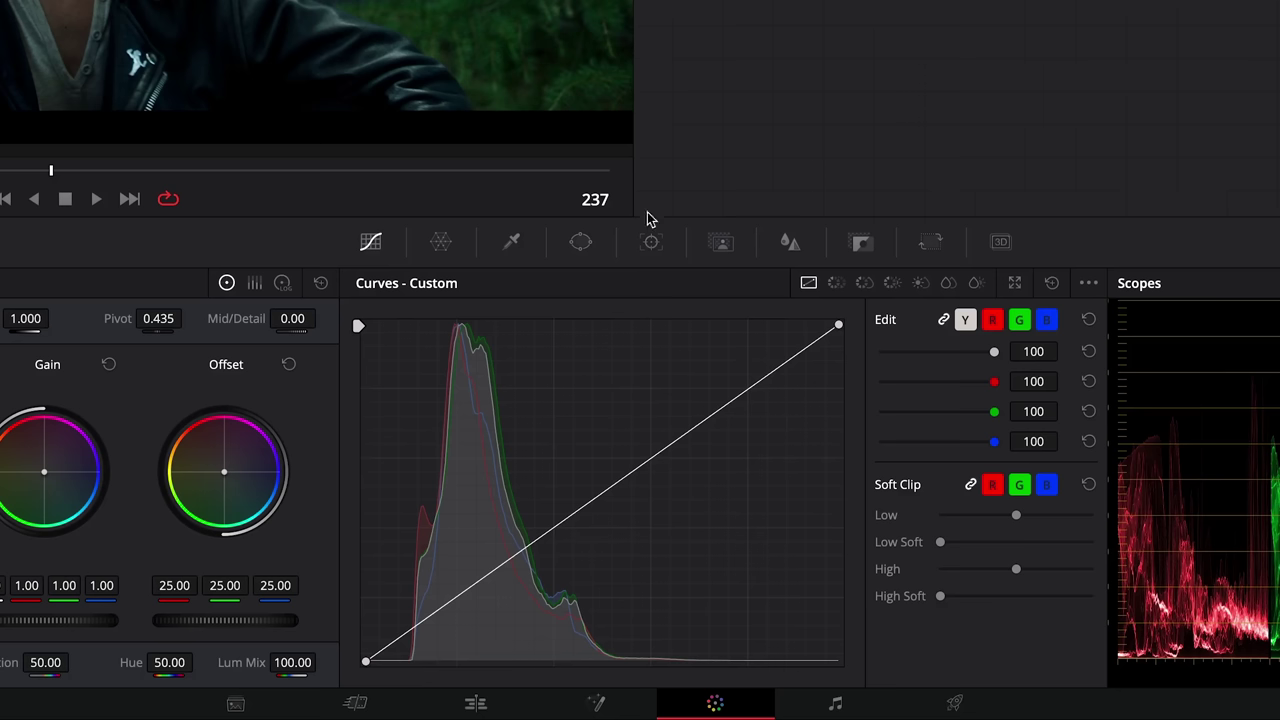
# - Open the Color Warper with its Chroma - Luma grids for the current node
pyautogui.click(441, 243)
pyautogui.click(974, 289)
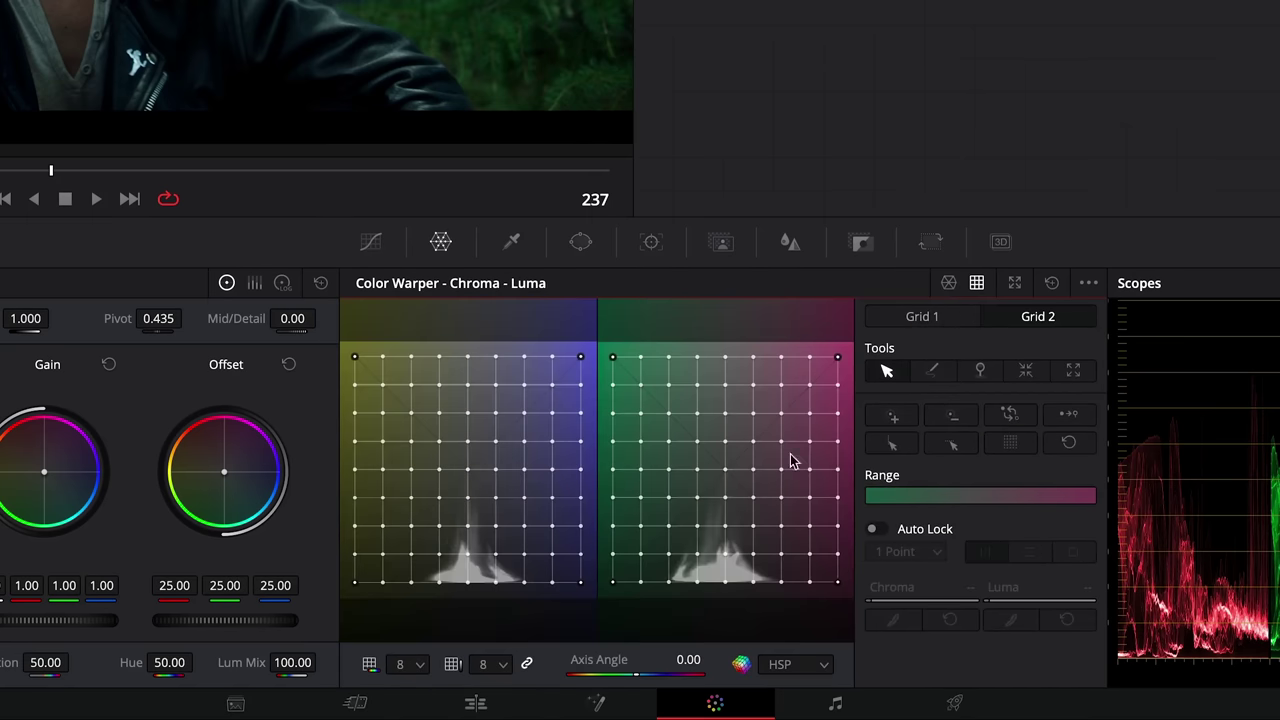